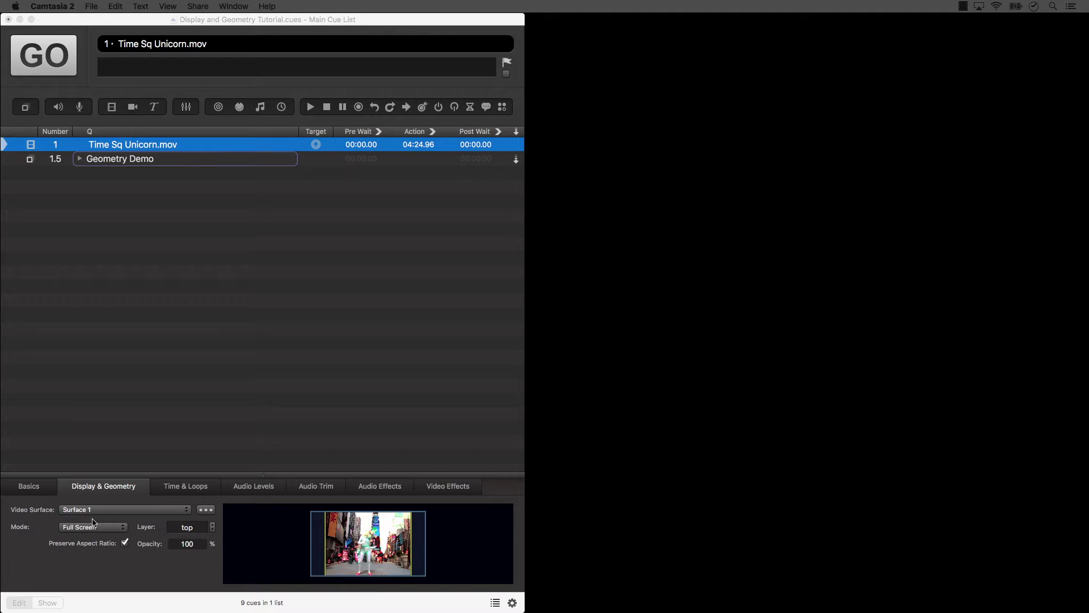
Check the cue's video surface popup, keeping it on Surface 1.
{"action": "left_click", "coordinate": [189, 513]}
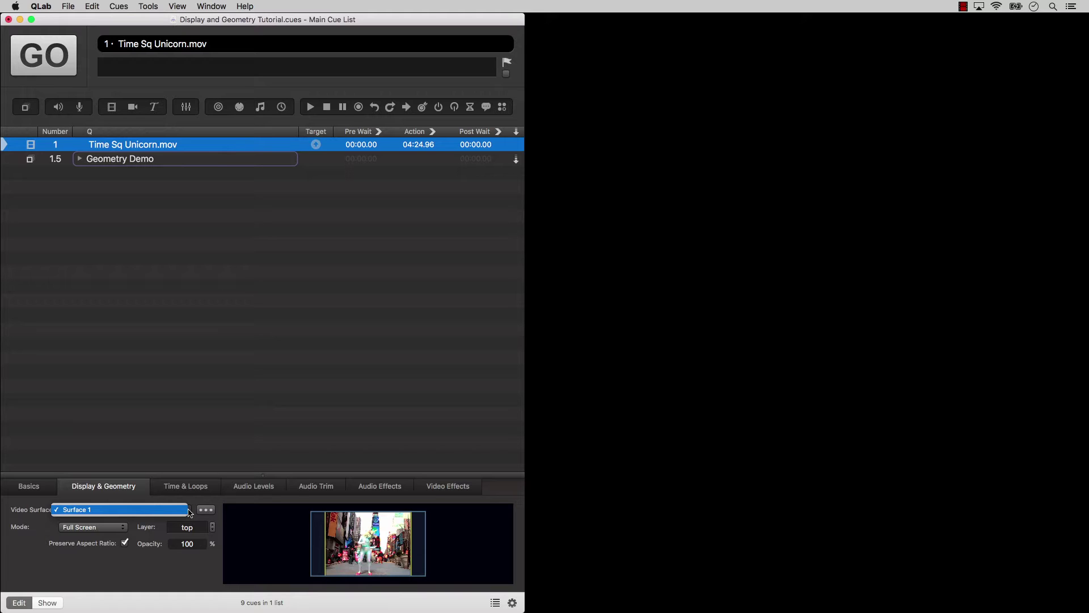
{"action": "left_click", "coordinate": [210, 514]}
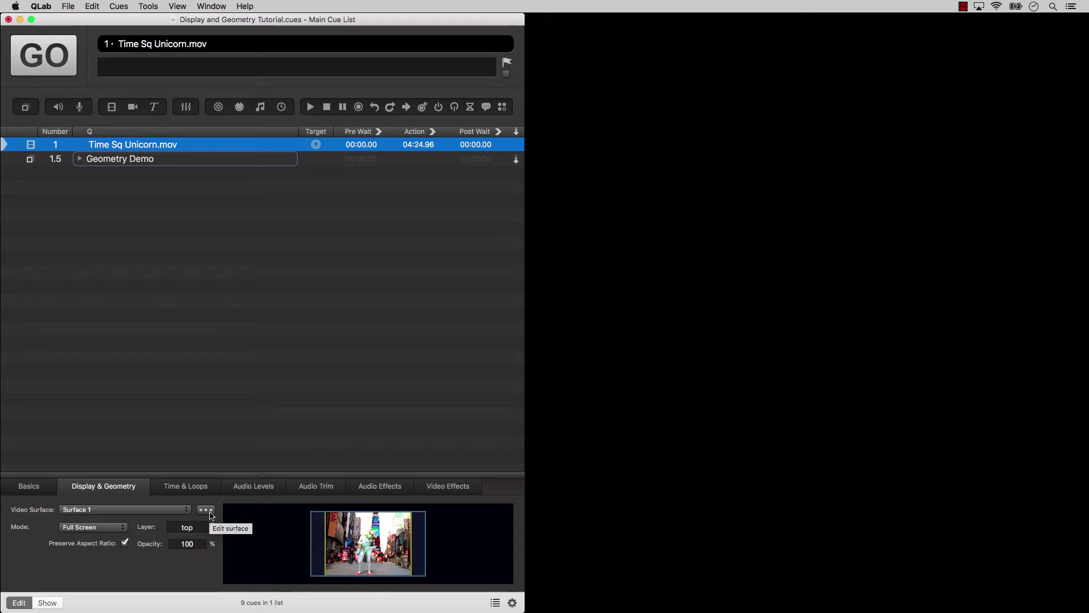
Open Surface 1's settings, turn the DELL E2715H test grid on and off, and close the editor.
{"action": "left_click", "coordinate": [206, 510]}
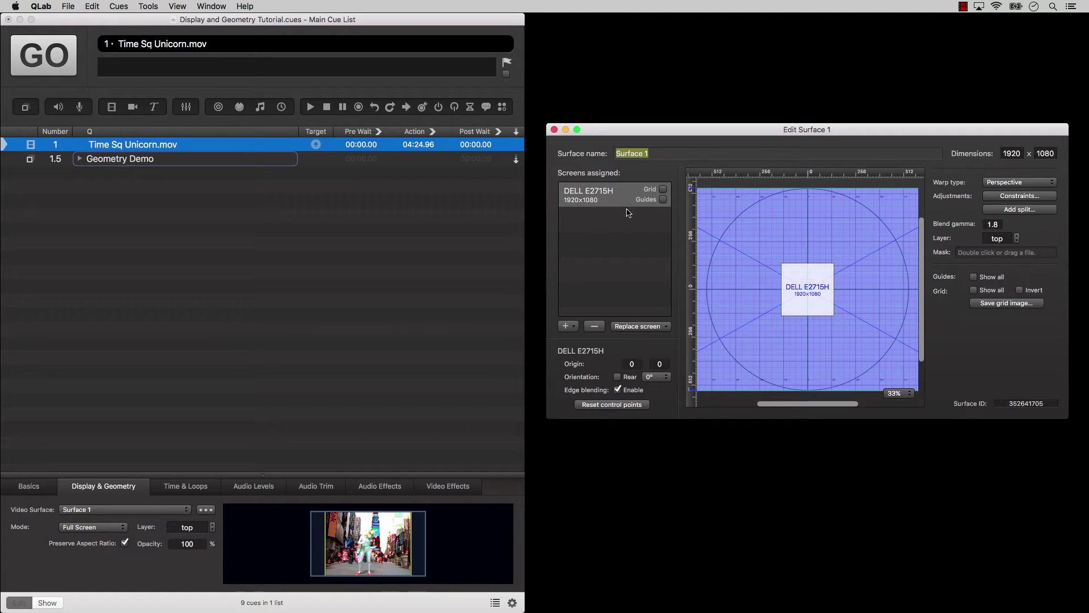
{"action": "left_click", "coordinate": [662, 190]}
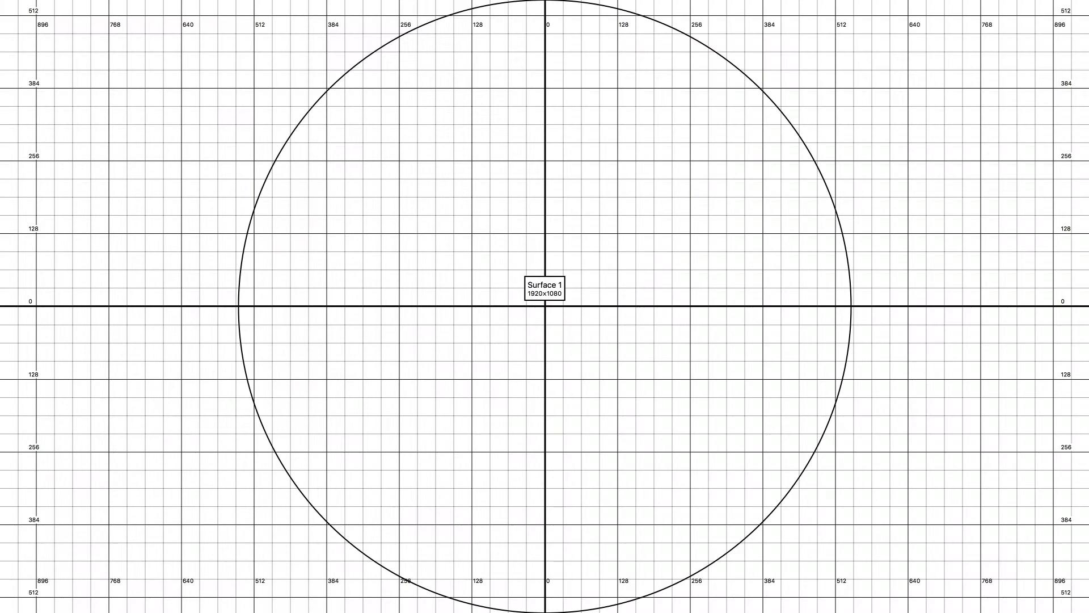
{"action": "left_click", "coordinate": [662, 190]}
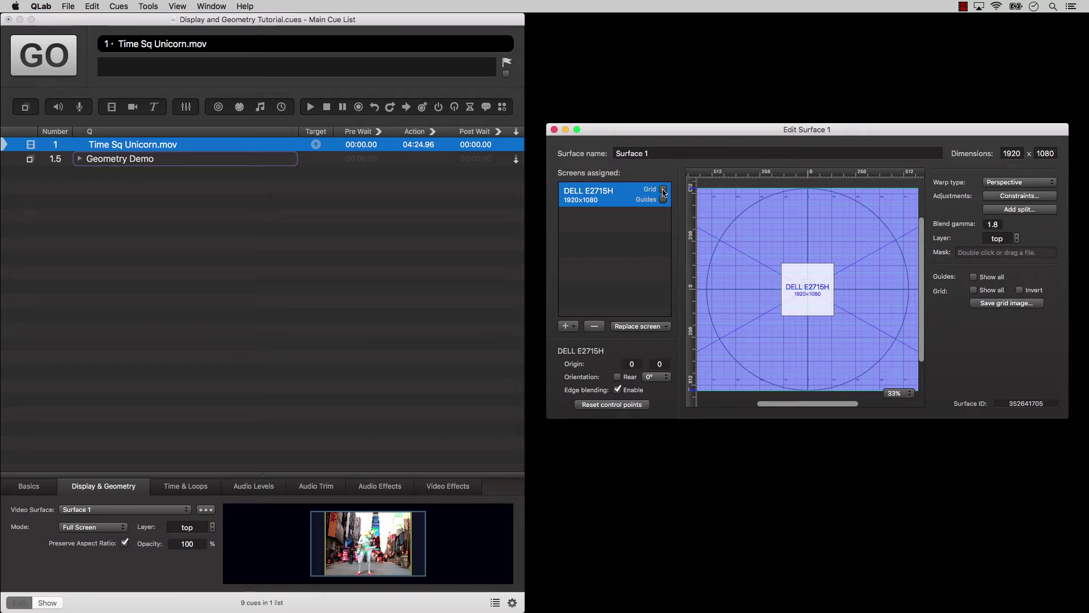
{"action": "left_click", "coordinate": [554, 130]}
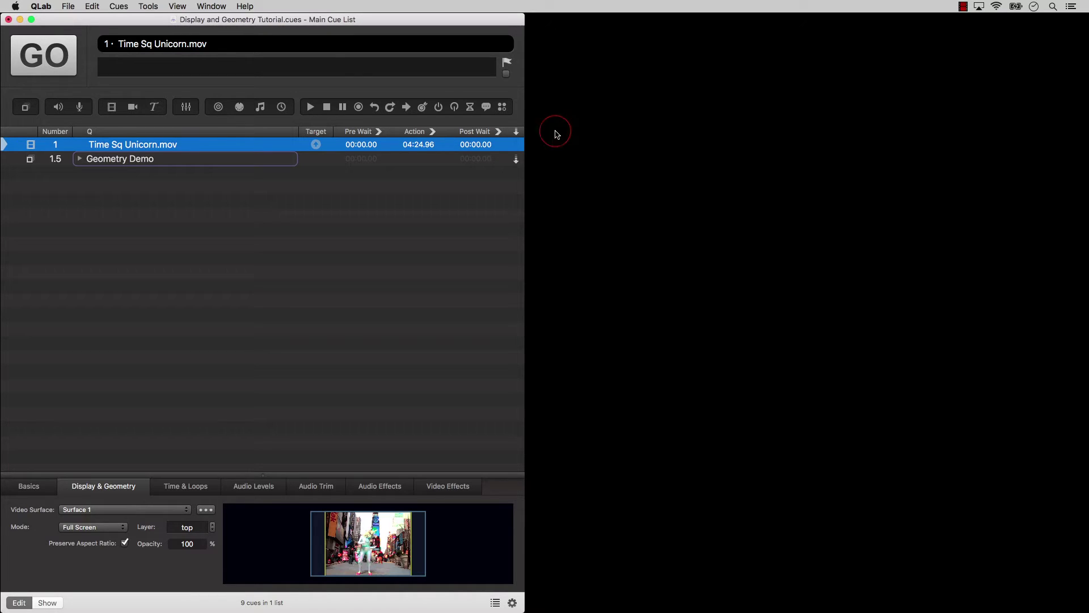
{"action": "left_click", "coordinate": [512, 603]}
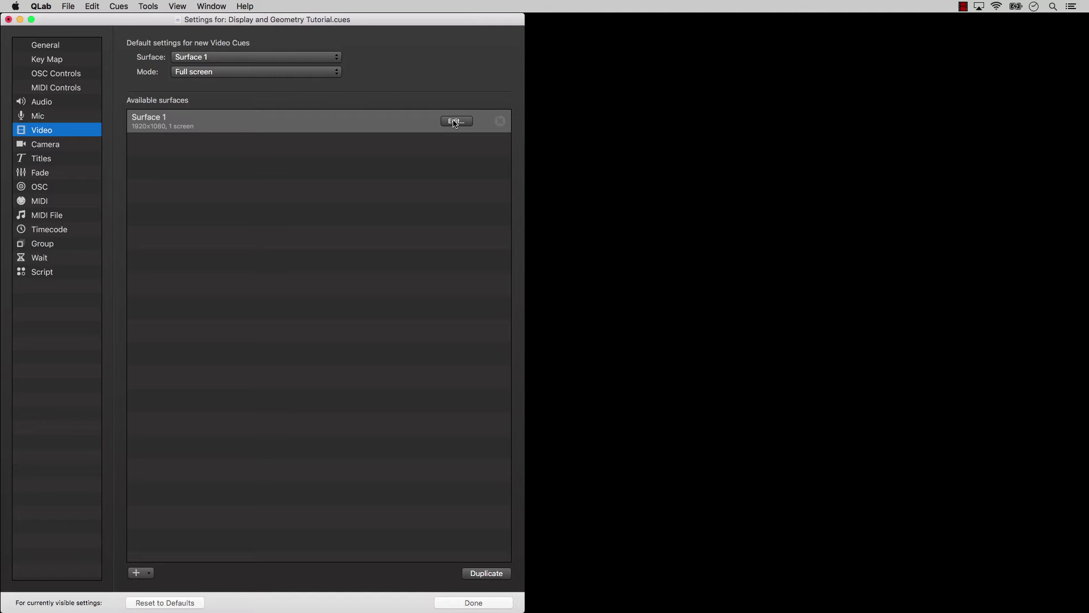
{"action": "left_click", "coordinate": [455, 123]}
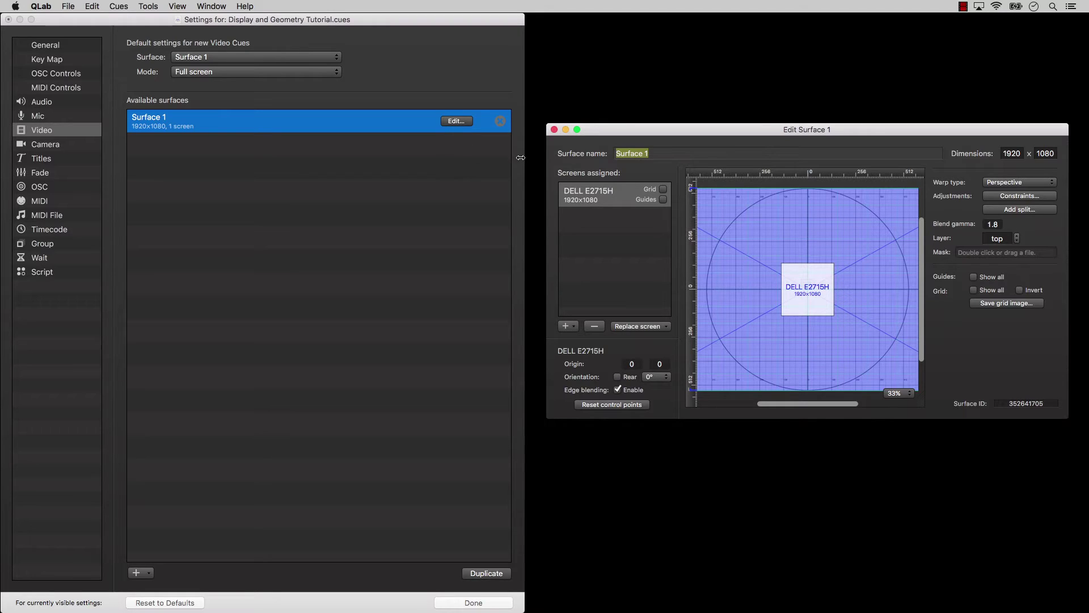
{"action": "left_click", "coordinate": [554, 131]}
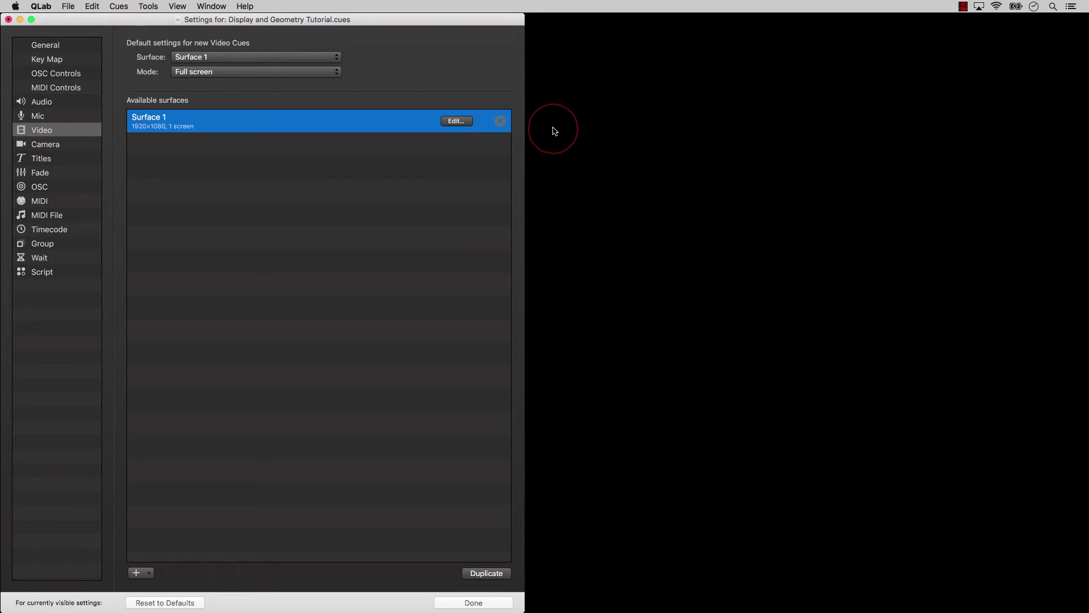
{"action": "left_click", "coordinate": [491, 605]}
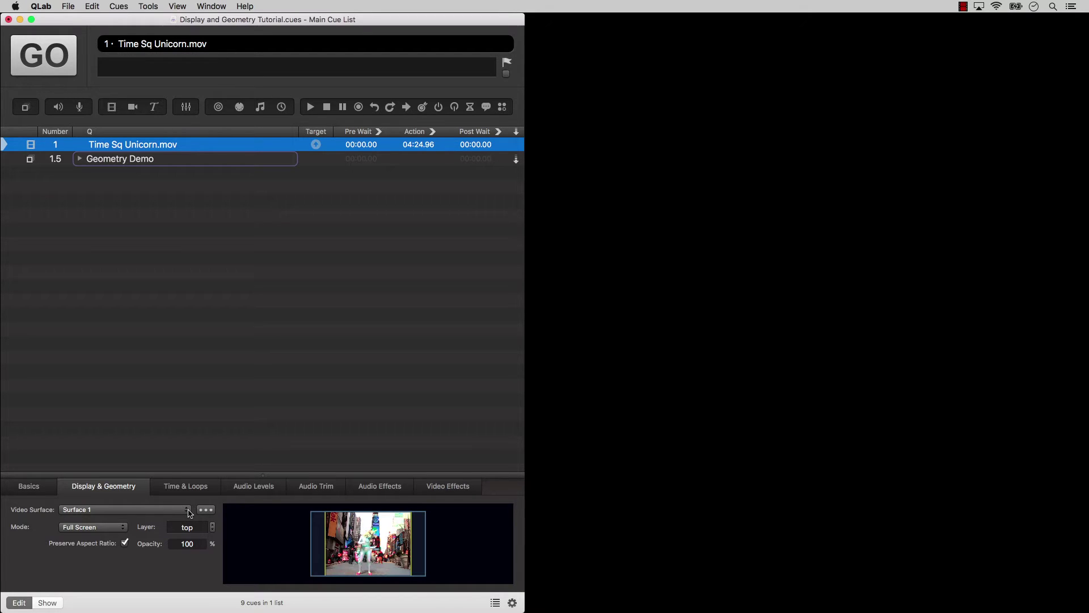
Keep the cue on Surface 1 and open the Audition window.
{"action": "left_click", "coordinate": [189, 513]}
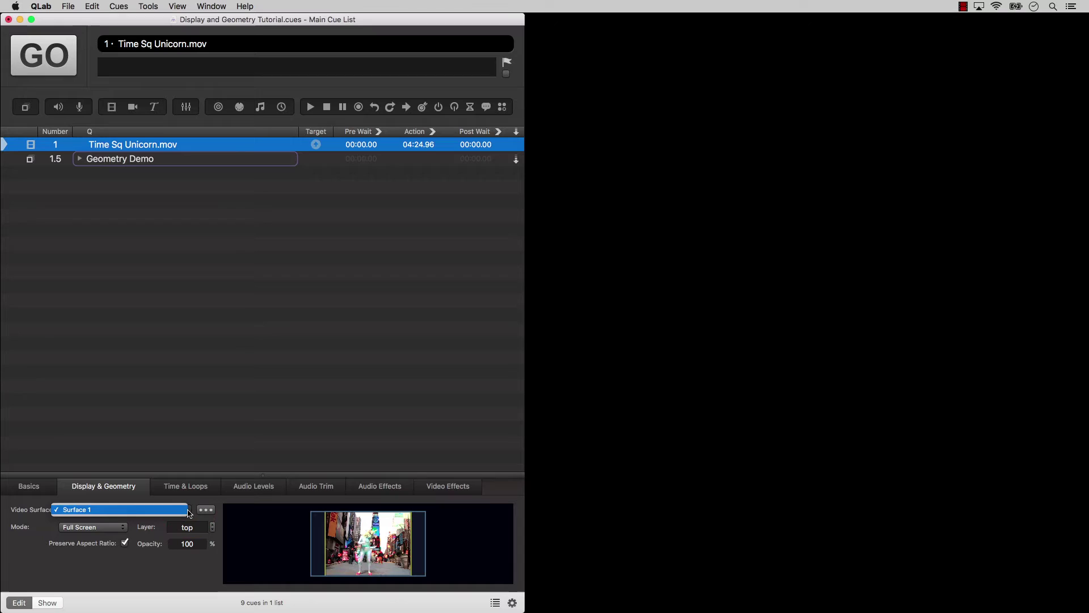
{"action": "left_click", "coordinate": [189, 512]}
{"action": "key", "text": "super+shift+a"}
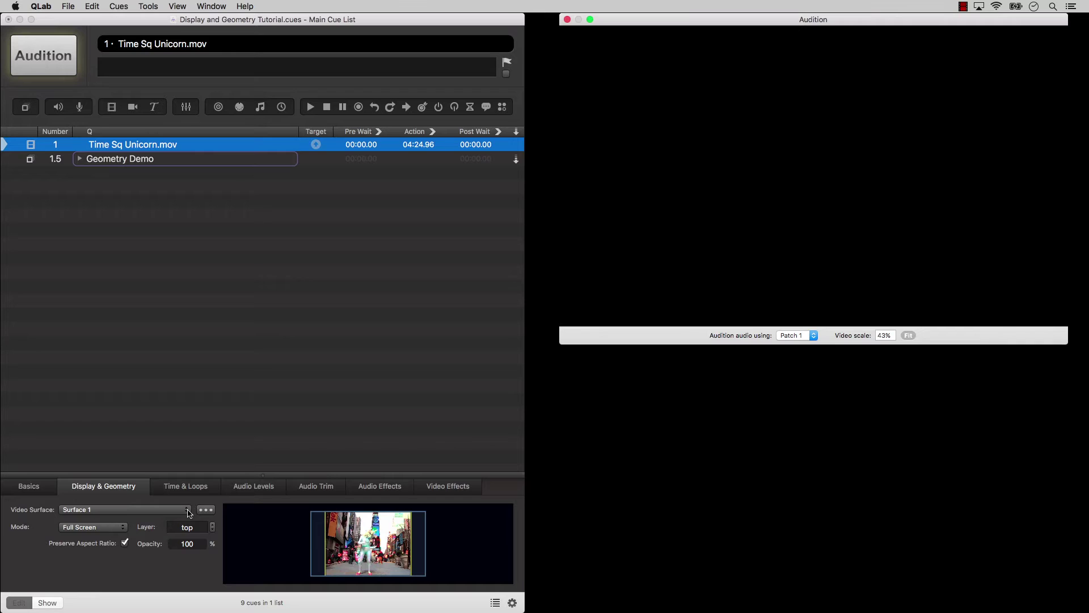
Play cue 1, Time Sq Unicorn.mov, in Audition and review its display mode choices.
{"action": "left_click", "coordinate": [189, 512]}
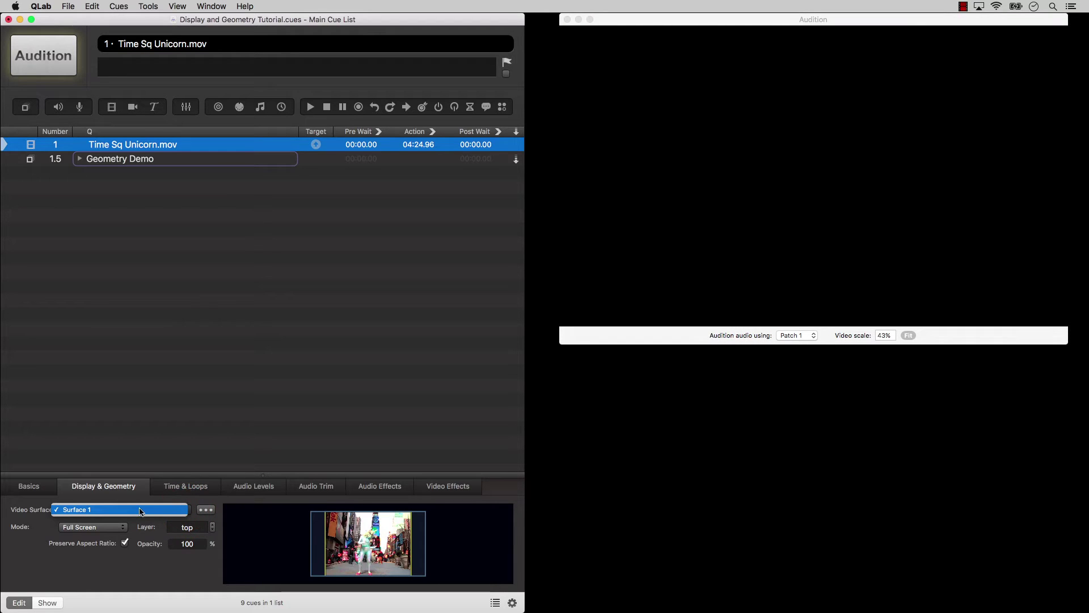
{"action": "left_click", "coordinate": [189, 513]}
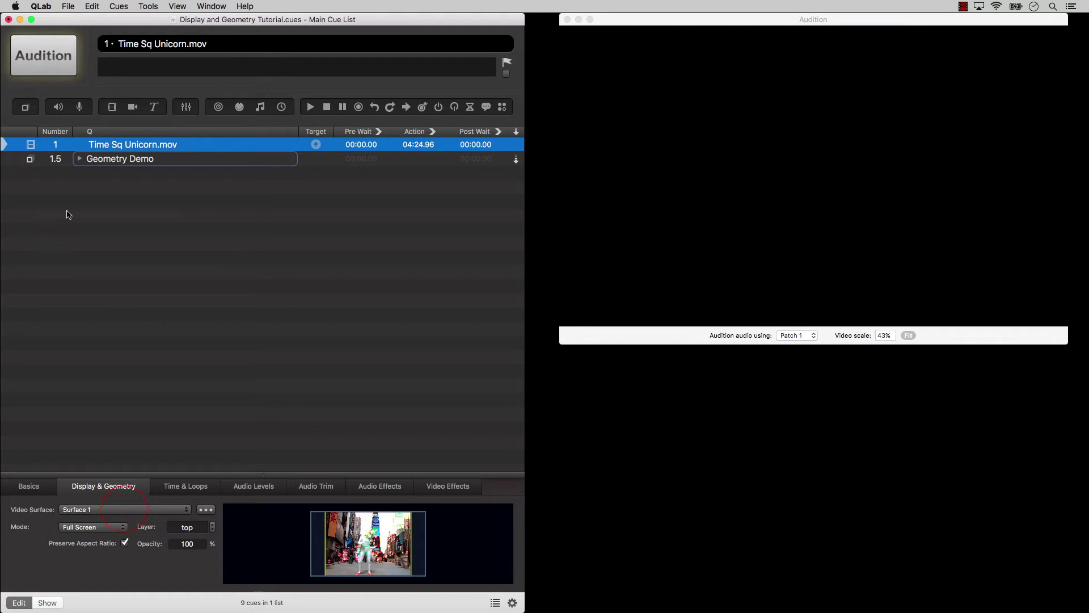
{"action": "key", "text": "space"}
{"action": "left_click", "coordinate": [73, 145]}
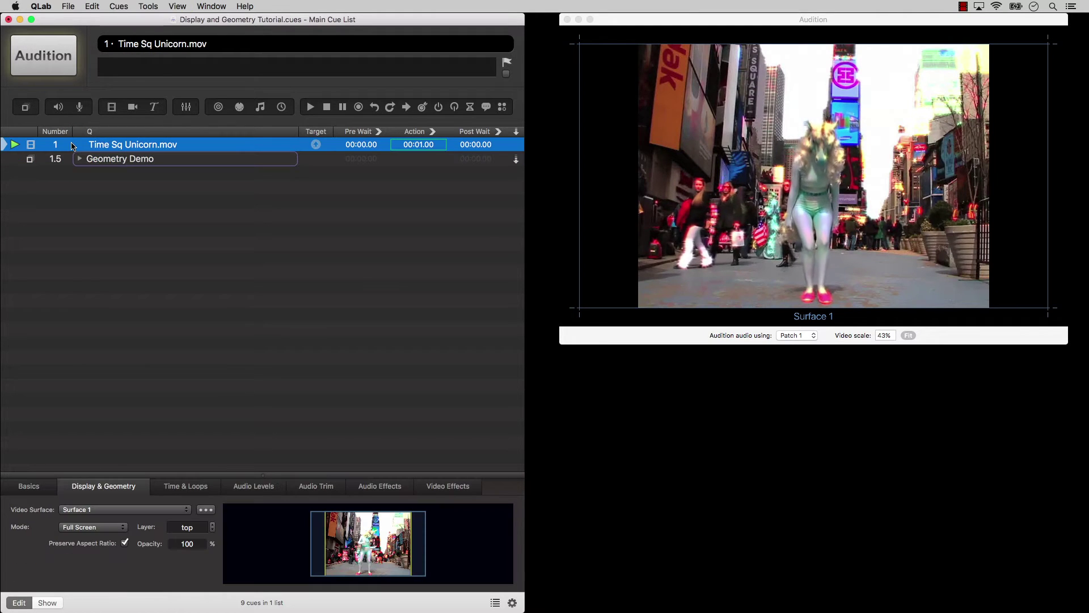
{"action": "left_click", "coordinate": [122, 527]}
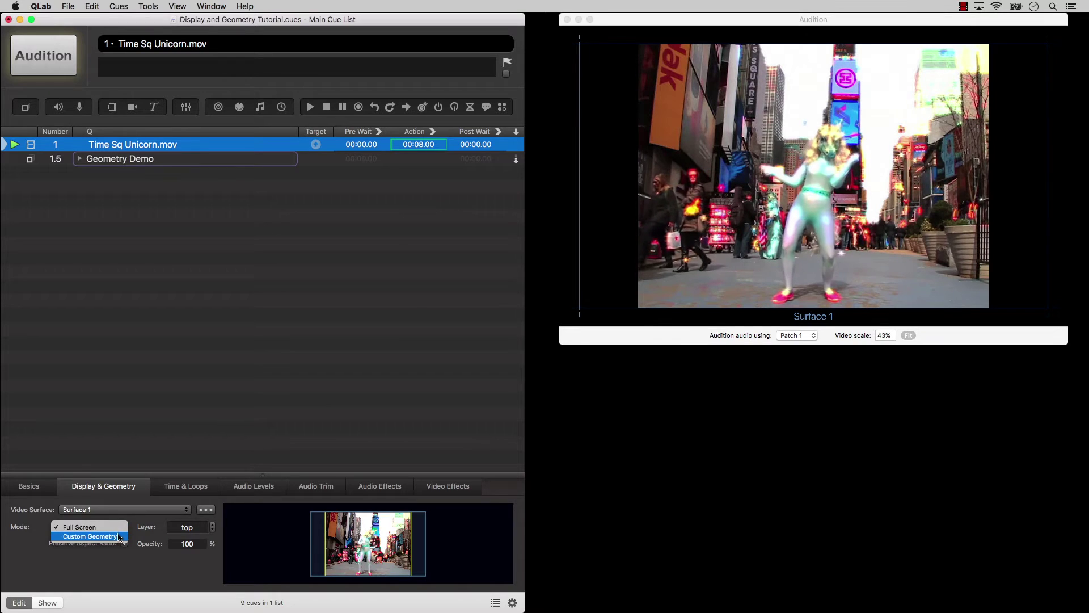
{"action": "left_click", "coordinate": [117, 530]}
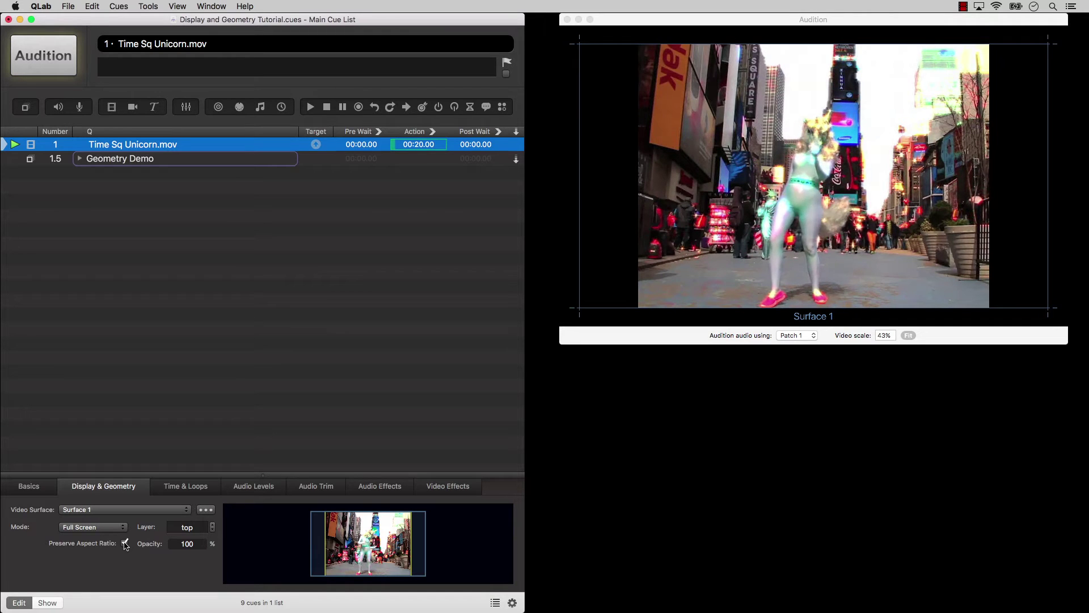
{"action": "left_click", "coordinate": [126, 544]}
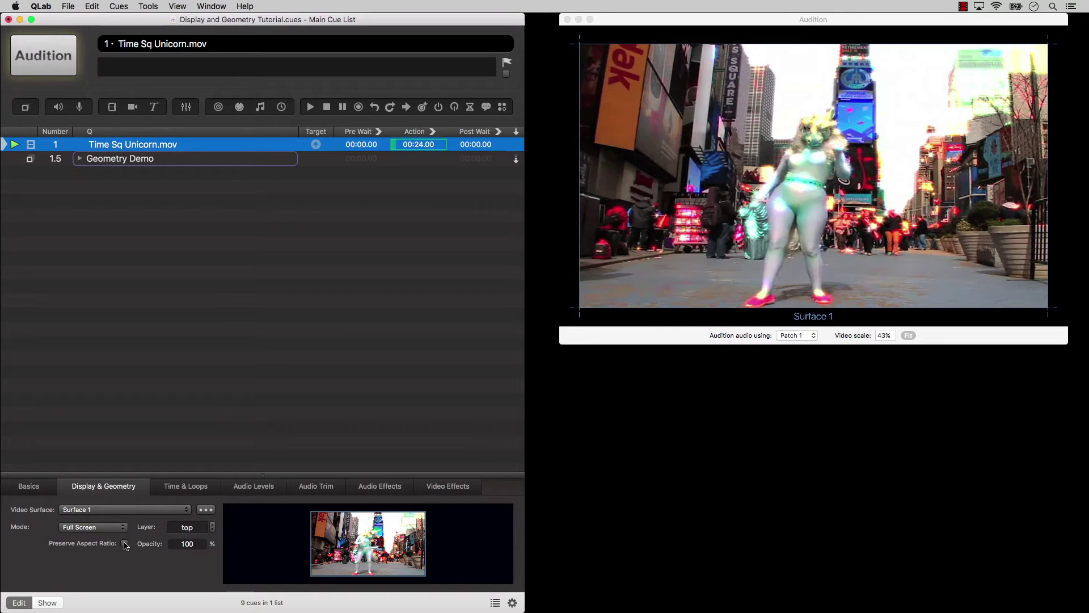
{"action": "left_click", "coordinate": [125, 543]}
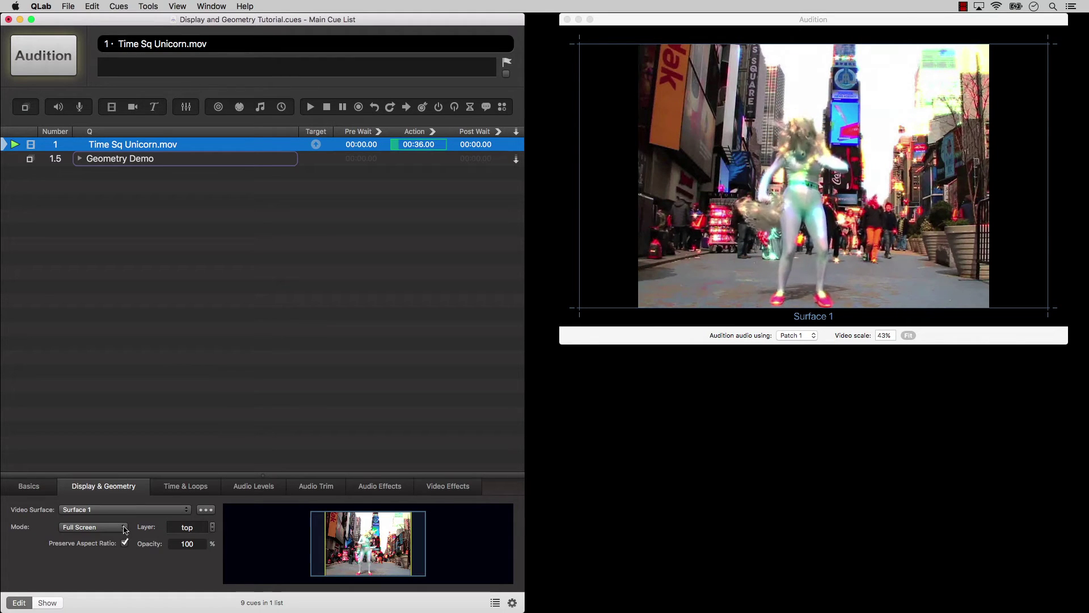
Switch the cue to Custom Geometry mode and run the Geometry Demo cue.
{"action": "left_click", "coordinate": [120, 527]}
{"action": "left_click", "coordinate": [118, 538]}
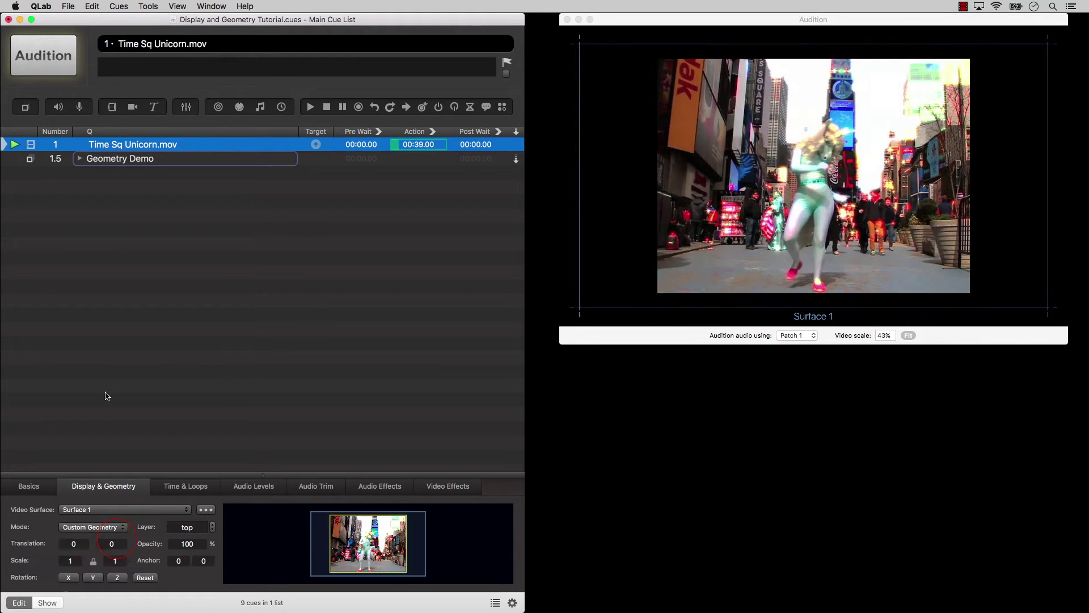
{"action": "left_click", "coordinate": [112, 163]}
{"action": "key", "text": "space"}
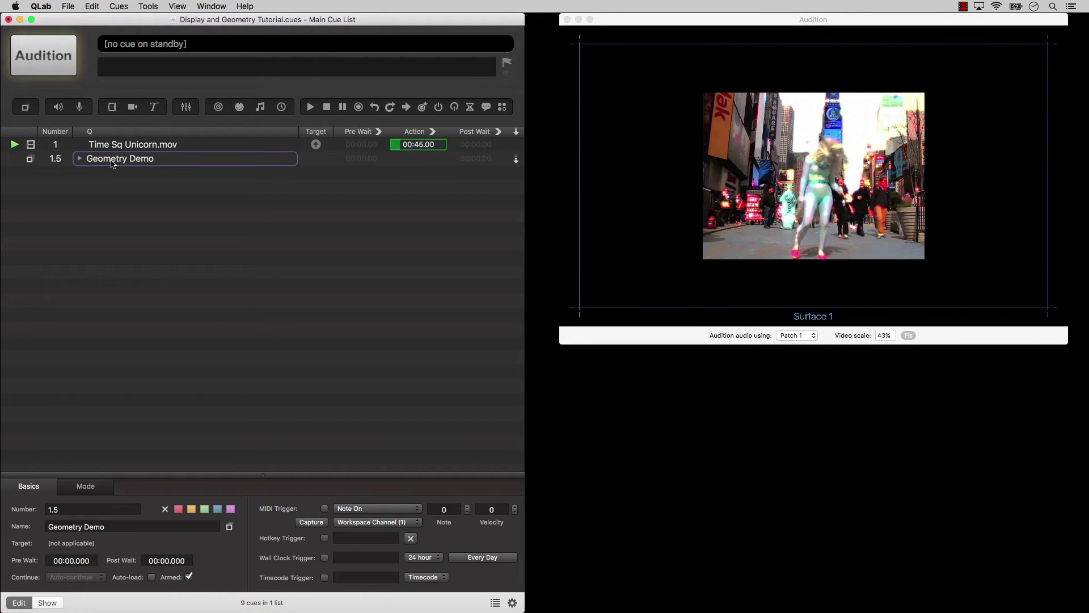
{"action": "left_click", "coordinate": [85, 149]}
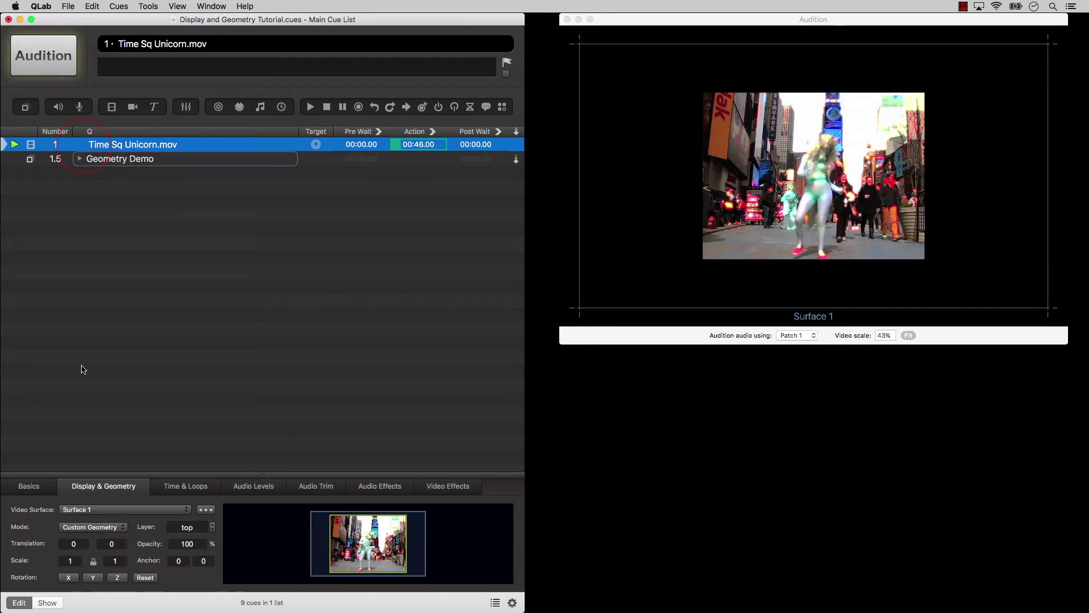
Set translation X to -33.6 and scale to 0.809, then tilt and turn the video.
{"action": "left_click", "coordinate": [74, 543]}
{"action": "type", "text": "-33.6"}
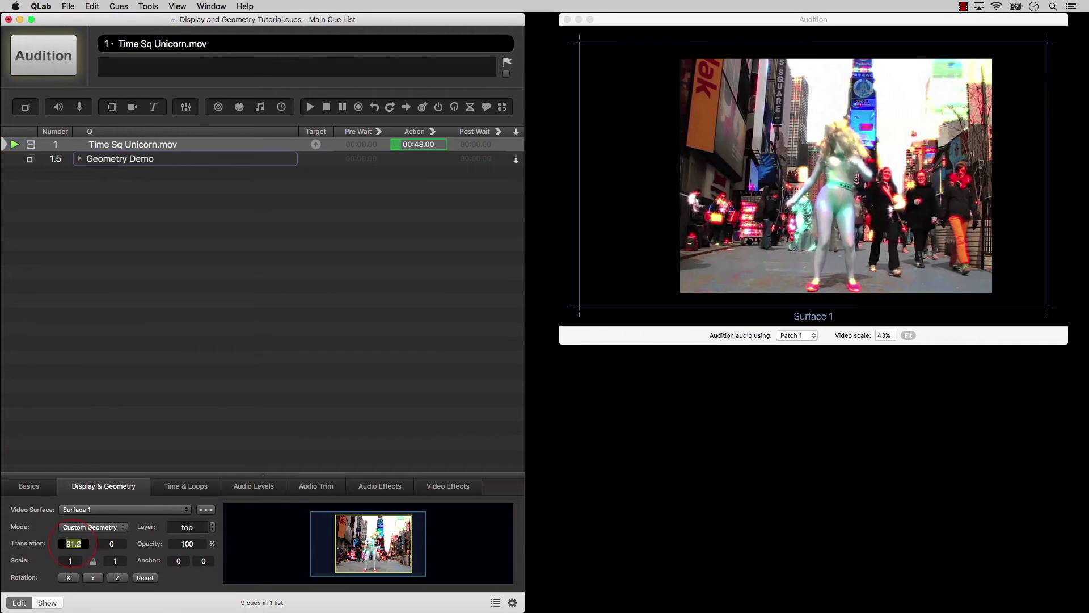
{"action": "key", "text": "Return"}
{"action": "left_click", "coordinate": [70, 560]}
{"action": "type", "text": "0.804"}
{"action": "key", "text": "Return"}
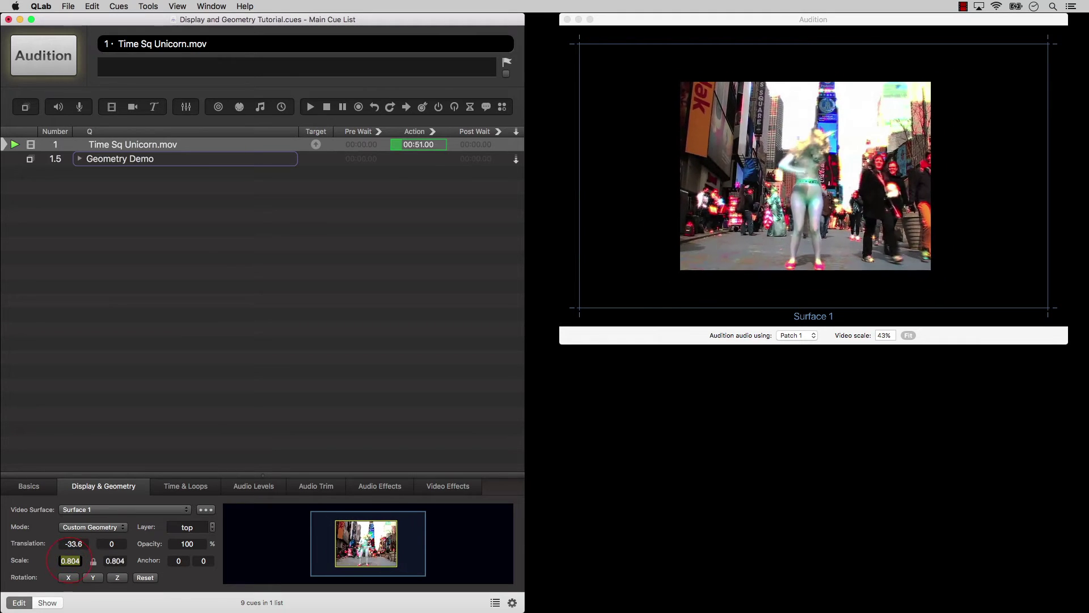
{"action": "left_click", "coordinate": [68, 578]}
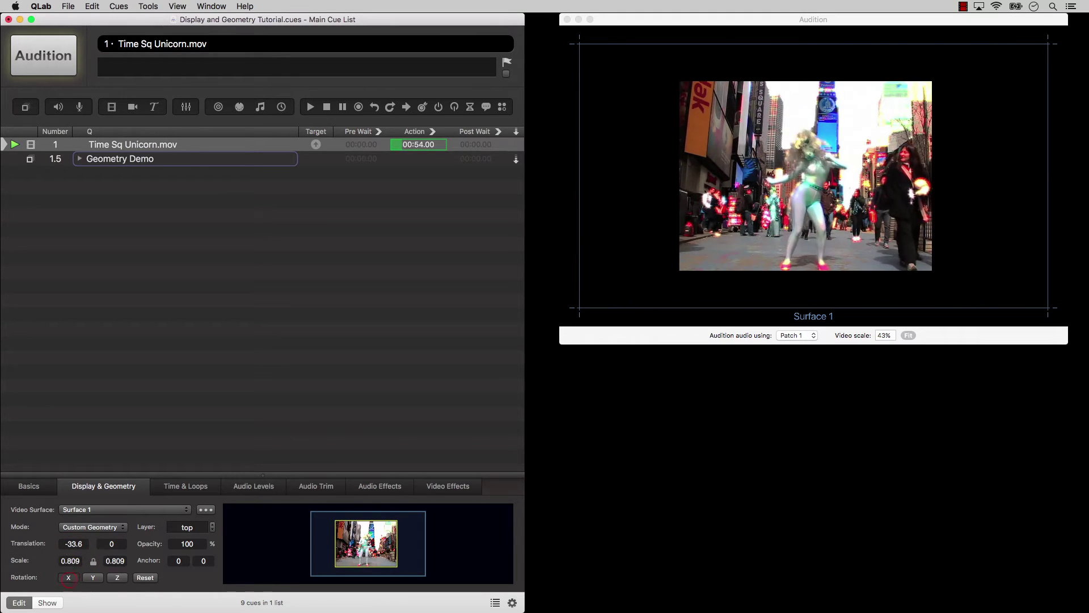
{"action": "left_click", "coordinate": [92, 577]}
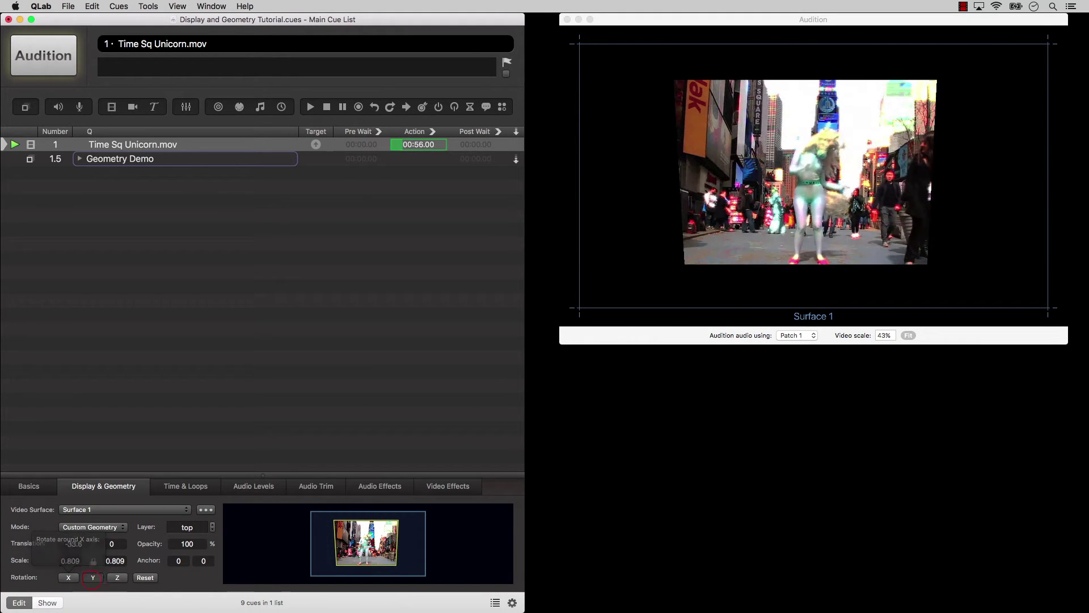
{"action": "left_click_drag", "start_coordinate": [93, 577], "coordinate": [149, 566]}
Try a horizontal anchor point of -60, then reset it to 0.
{"action": "left_click", "coordinate": [178, 561]}
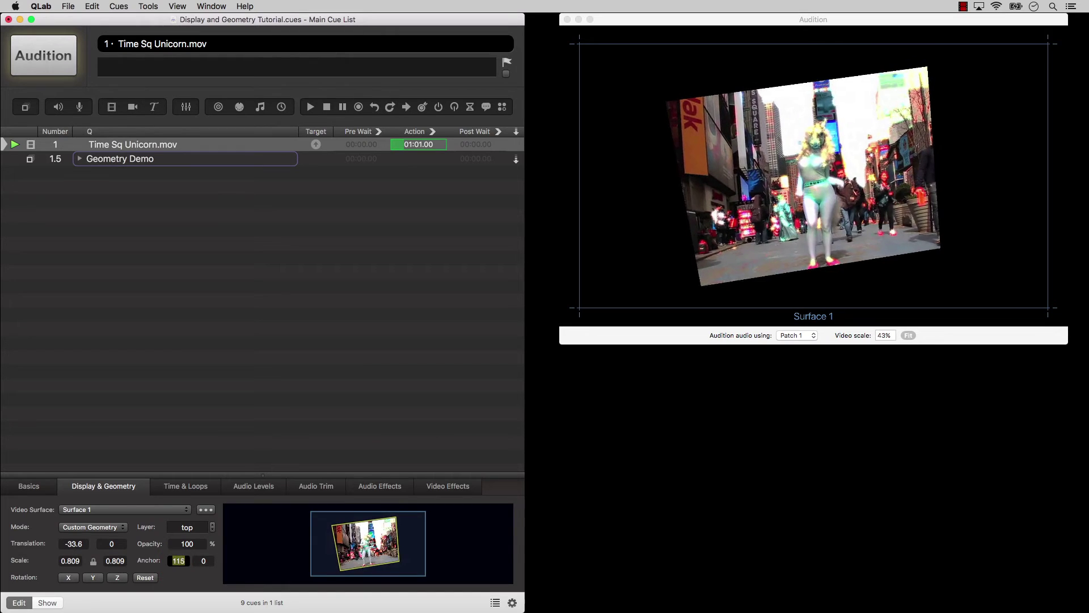
{"action": "type", "text": "-60"}
{"action": "key", "text": "Return"}
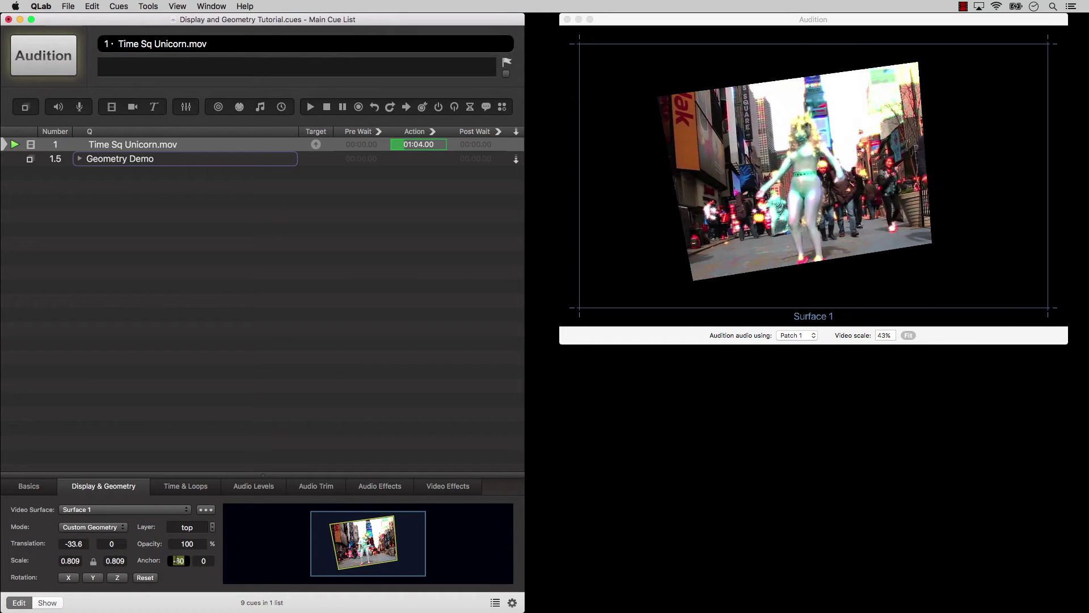
{"action": "type", "text": "0"}
{"action": "key", "text": "Return"}
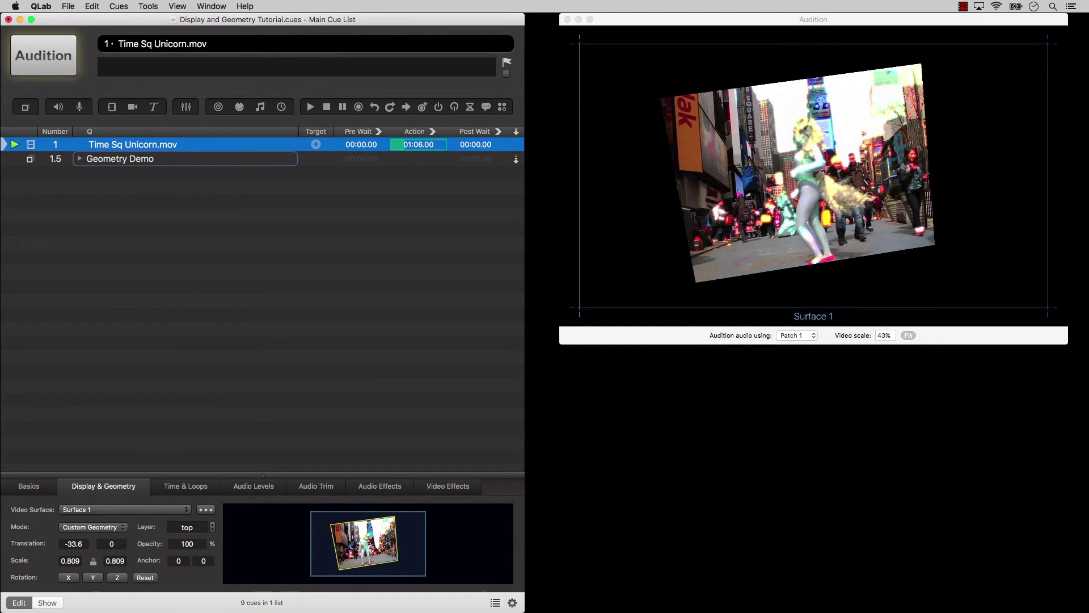
Restore scale 1 and translation X 0, and reset the video's rotation.
{"action": "left_click", "coordinate": [115, 560]}
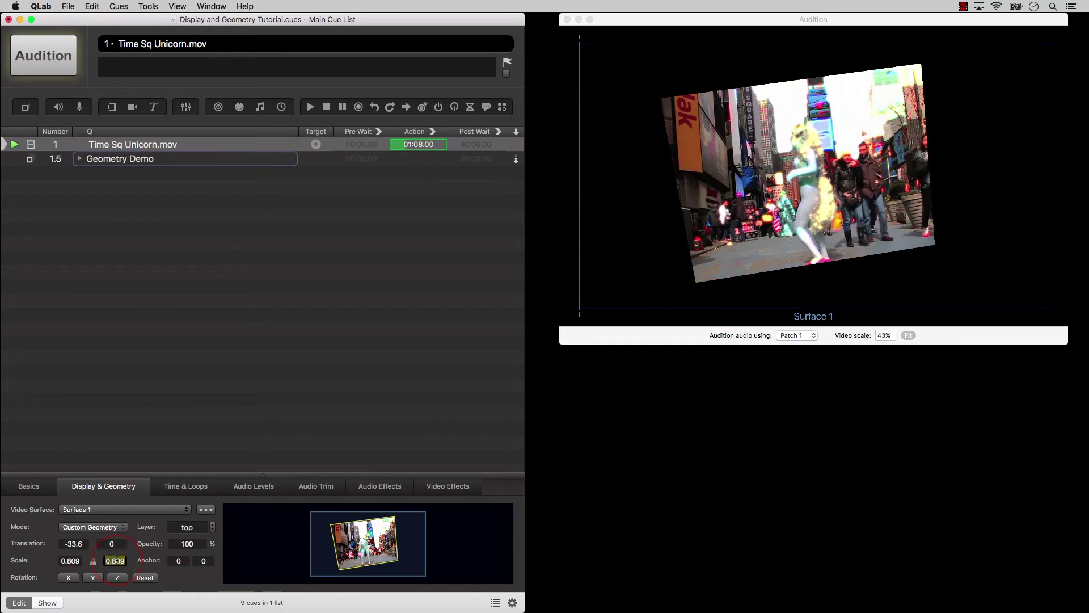
{"action": "type", "text": "1"}
{"action": "key", "text": "Return"}
{"action": "double_click", "coordinate": [74, 544]}
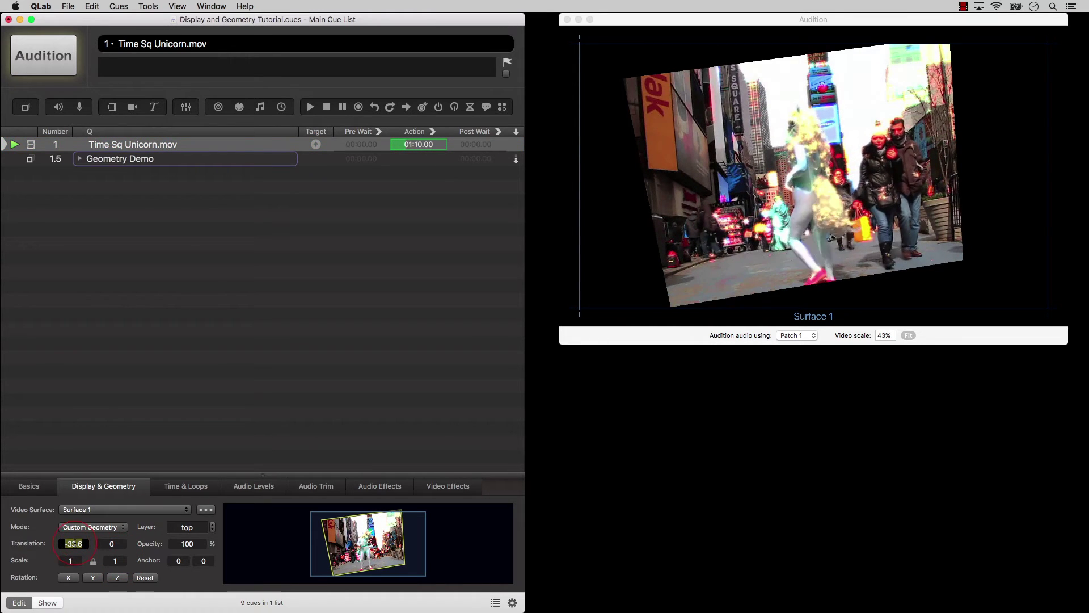
{"action": "type", "text": "0"}
{"action": "key", "text": "Return"}
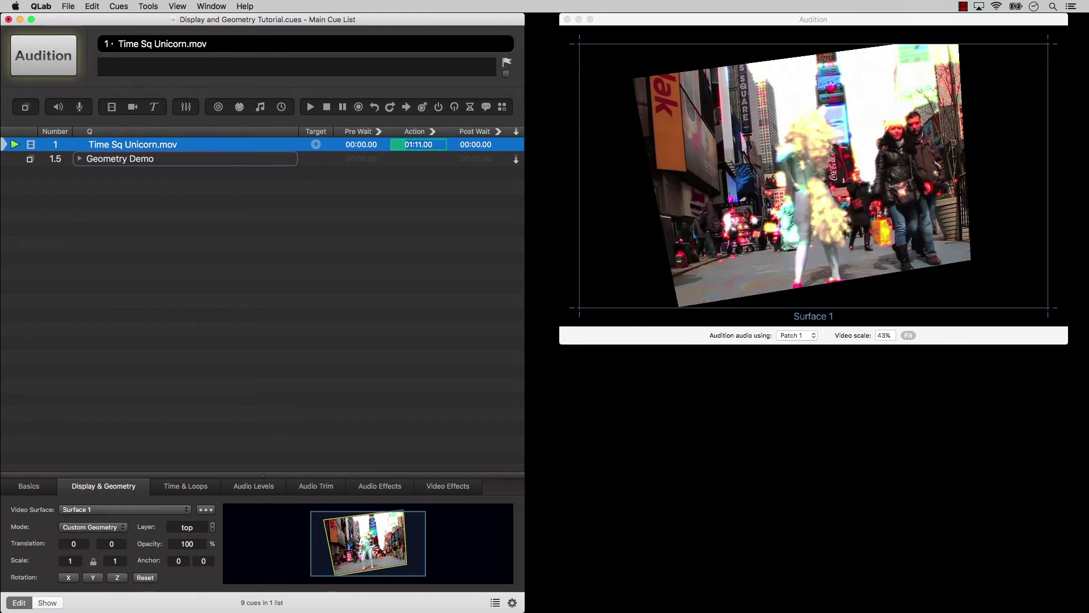
{"action": "left_click", "coordinate": [146, 577]}
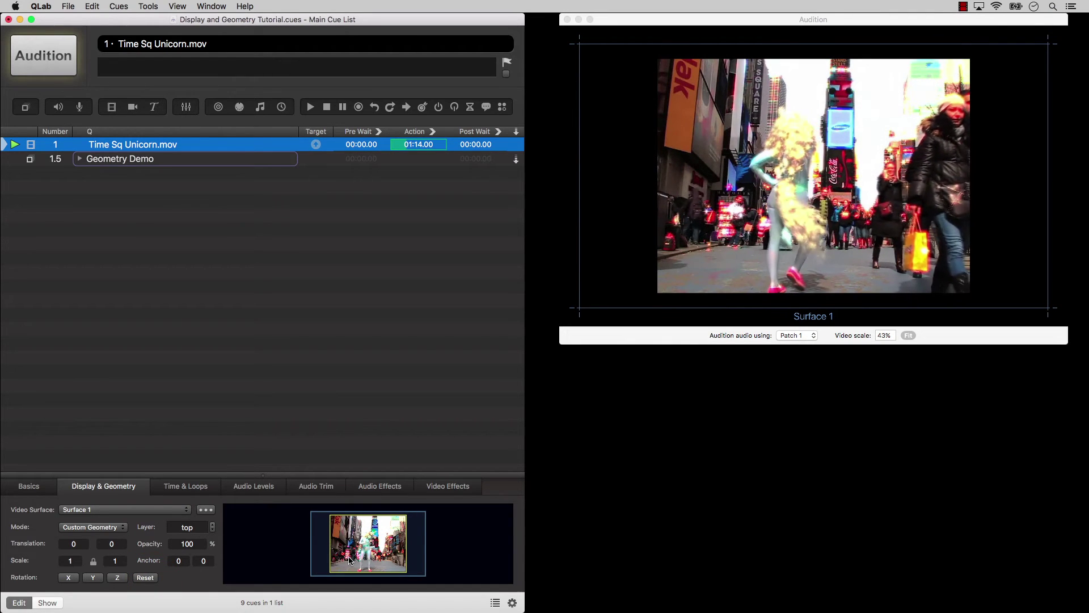
Shrink the video to 0.438 scale and move it to Surface 1's upper left.
{"action": "mouse_move", "coordinate": [350, 560]}
{"action": "left_mouse_down"}
{"action": "mouse_move", "coordinate": [363, 560]}
{"action": "mouse_move", "coordinate": [340, 560]}
{"action": "mouse_move", "coordinate": [351, 557]}
{"action": "left_mouse_up"}
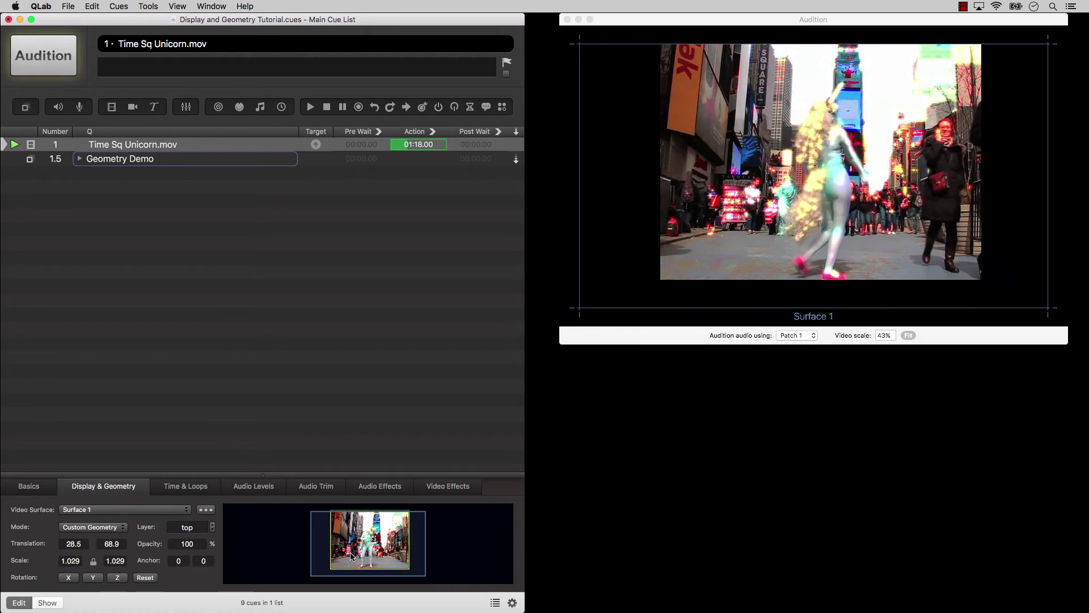
{"action": "scroll", "coordinate": [351, 557], "scroll_direction": "down", "scroll_amount": 5}
{"action": "scroll", "coordinate": [351, 557], "scroll_direction": "down", "scroll_amount": 3}
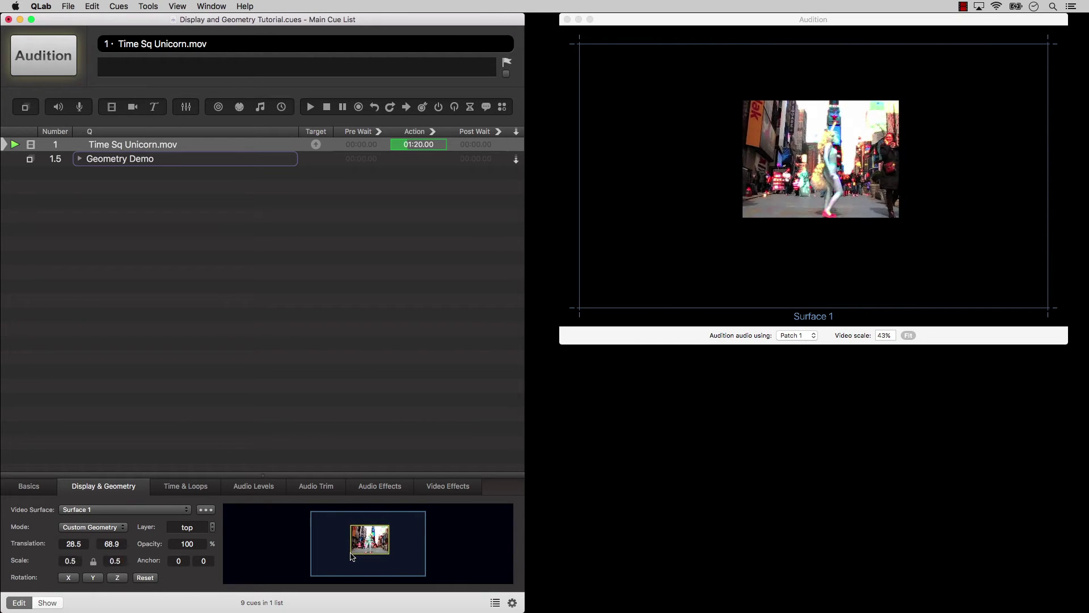
{"action": "left_click_drag", "start_coordinate": [351, 547], "coordinate": [334, 541]}
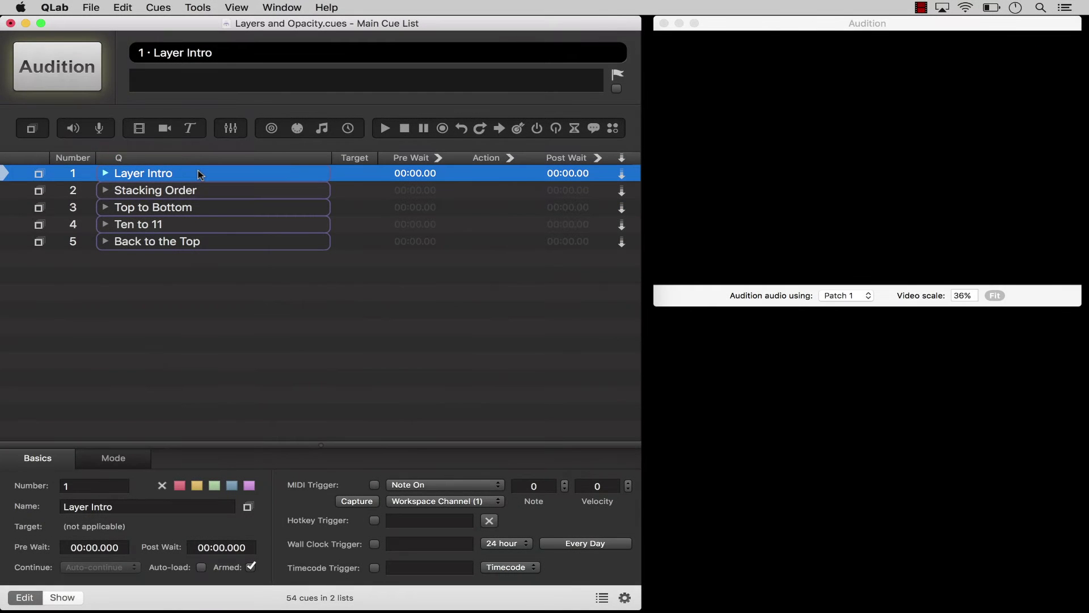
Run Layer Intro, browse its Layer Bunch and Stacking Layers groups, then start Stacking Order.
{"action": "key", "text": "space"}
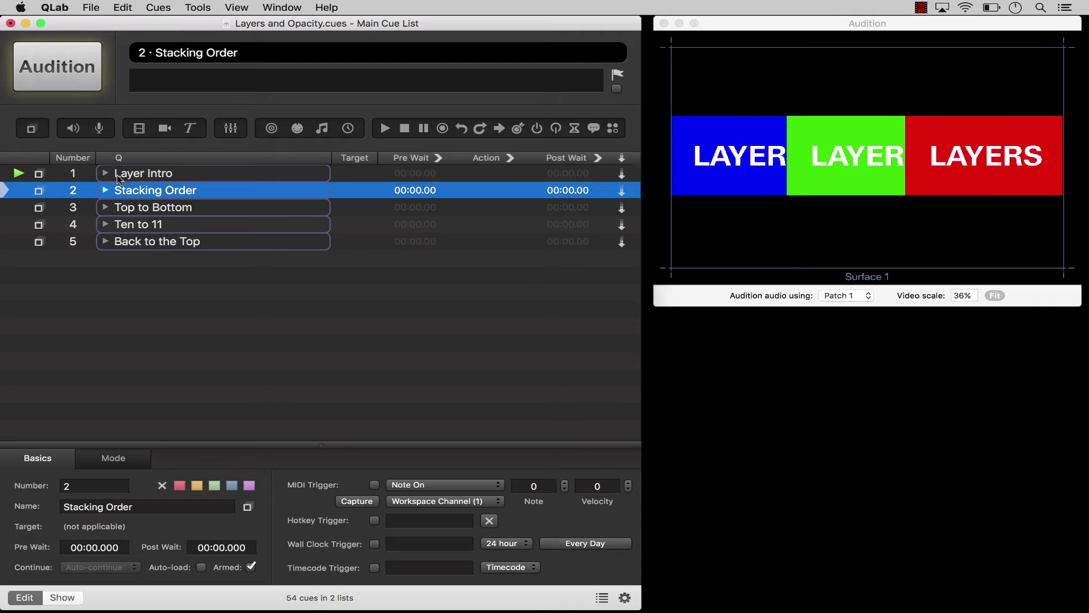
{"action": "left_click", "coordinate": [106, 174]}
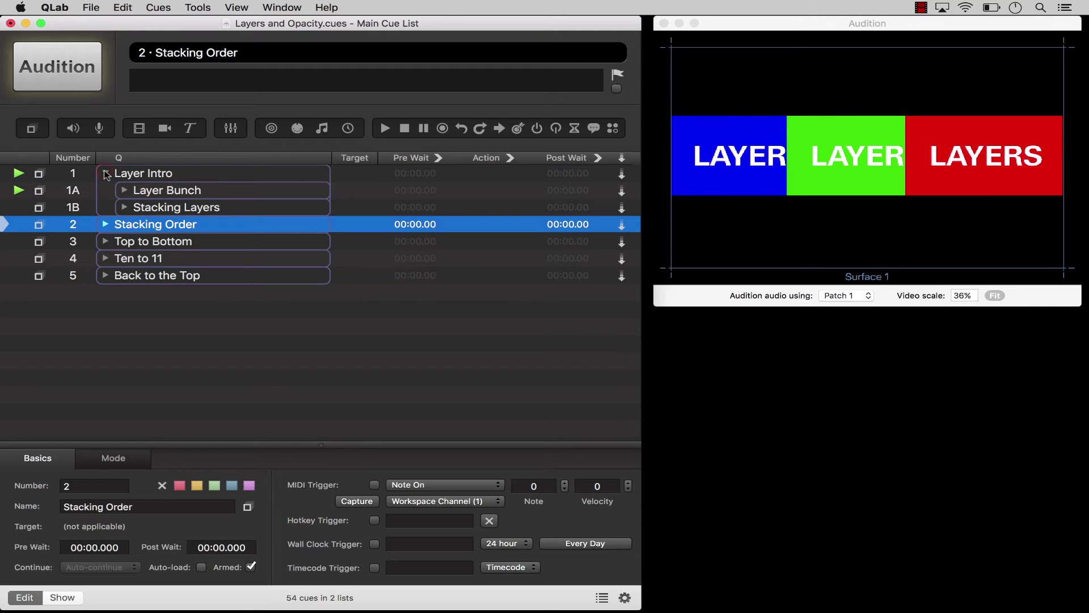
{"action": "left_click", "coordinate": [124, 191]}
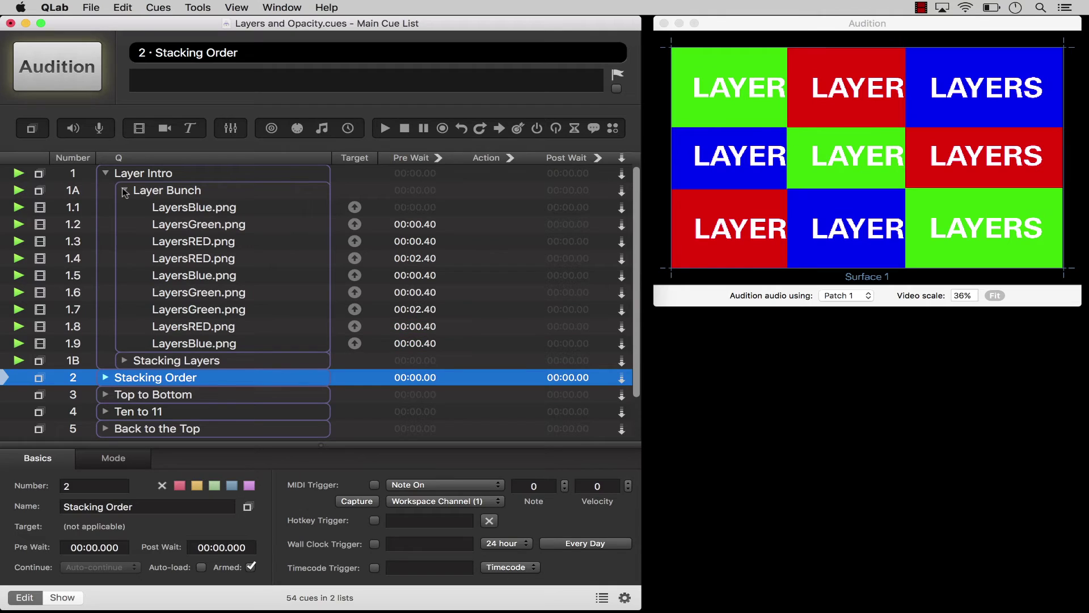
{"action": "left_click", "coordinate": [124, 191]}
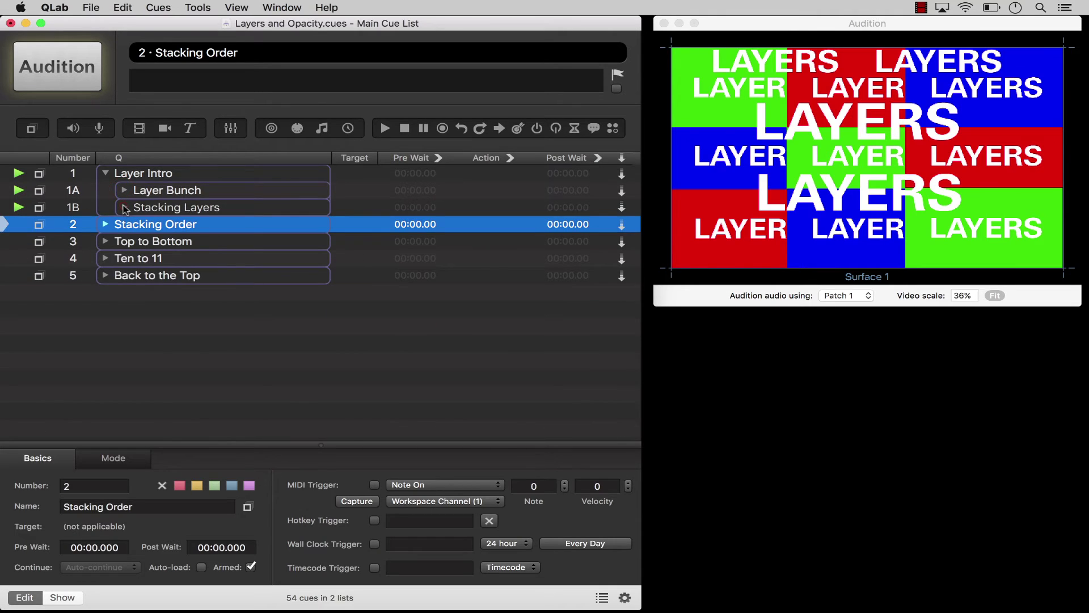
{"action": "left_click", "coordinate": [124, 208]}
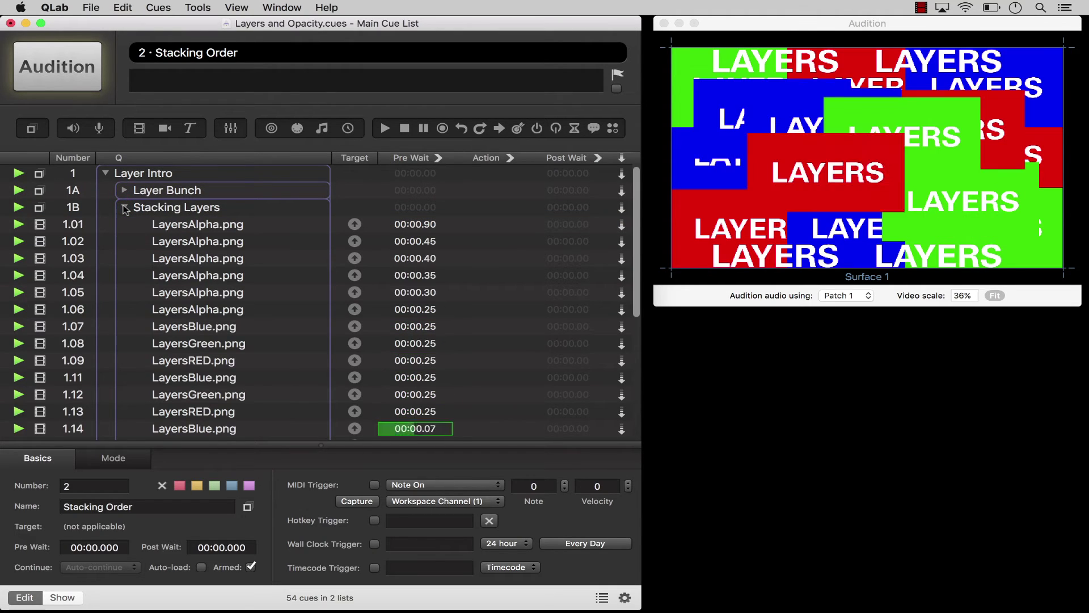
{"action": "left_click", "coordinate": [106, 174]}
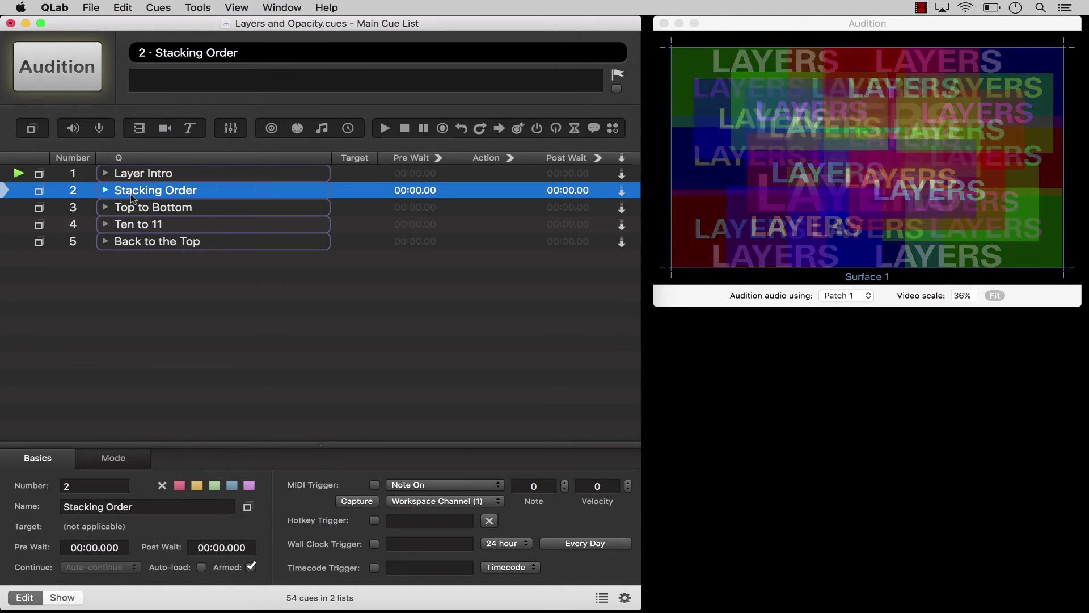
{"action": "key", "text": "space"}
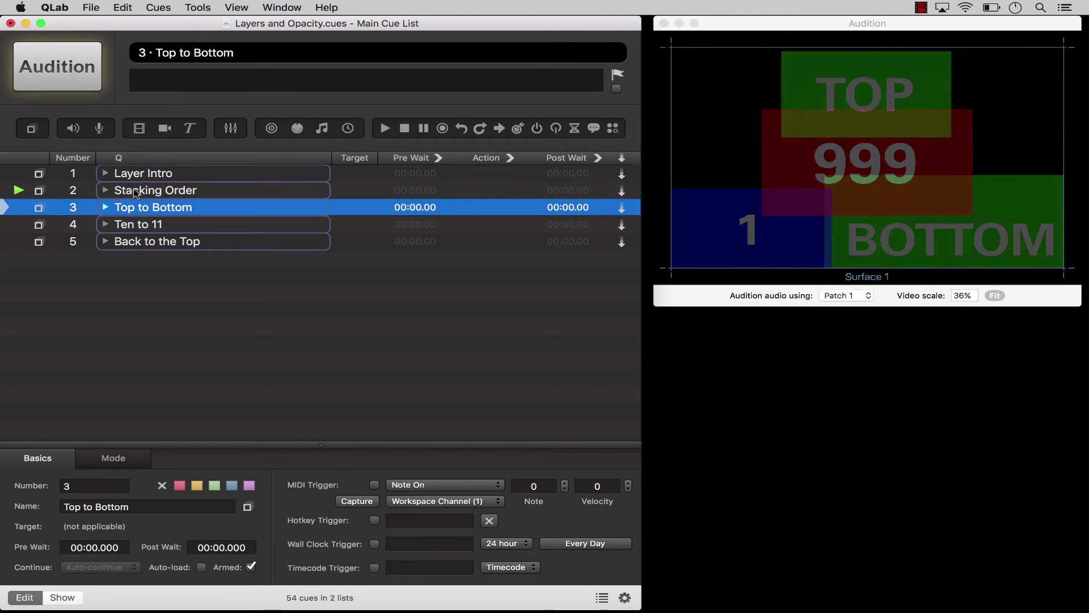
Fire red TOP, green LAYERS, blue BOTTOM and red LAYERS panels, then fade them out.
{"action": "key", "text": "space"}
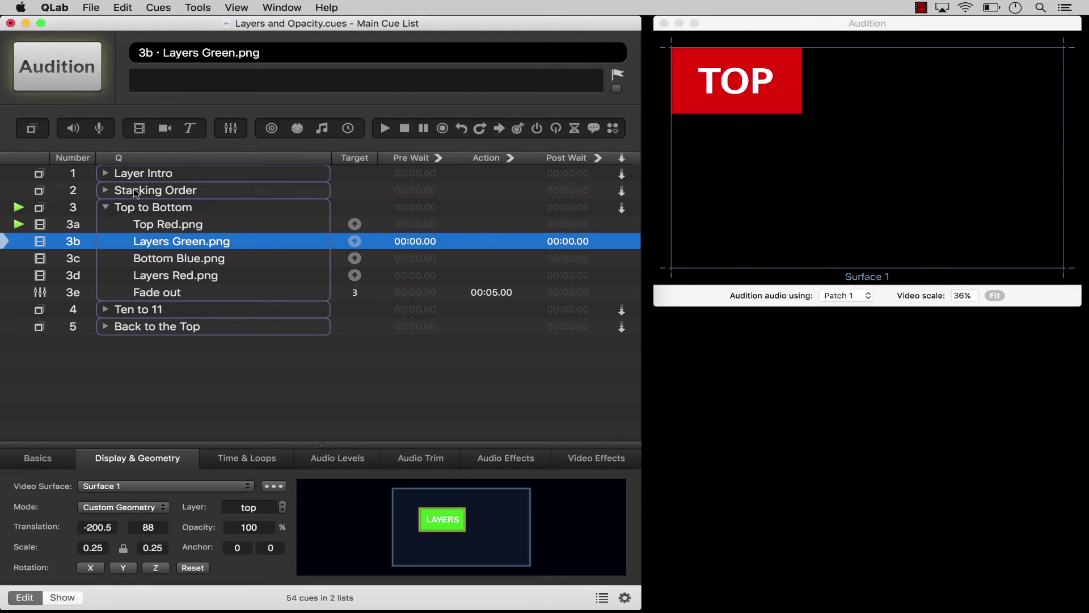
{"action": "key", "text": "space"}
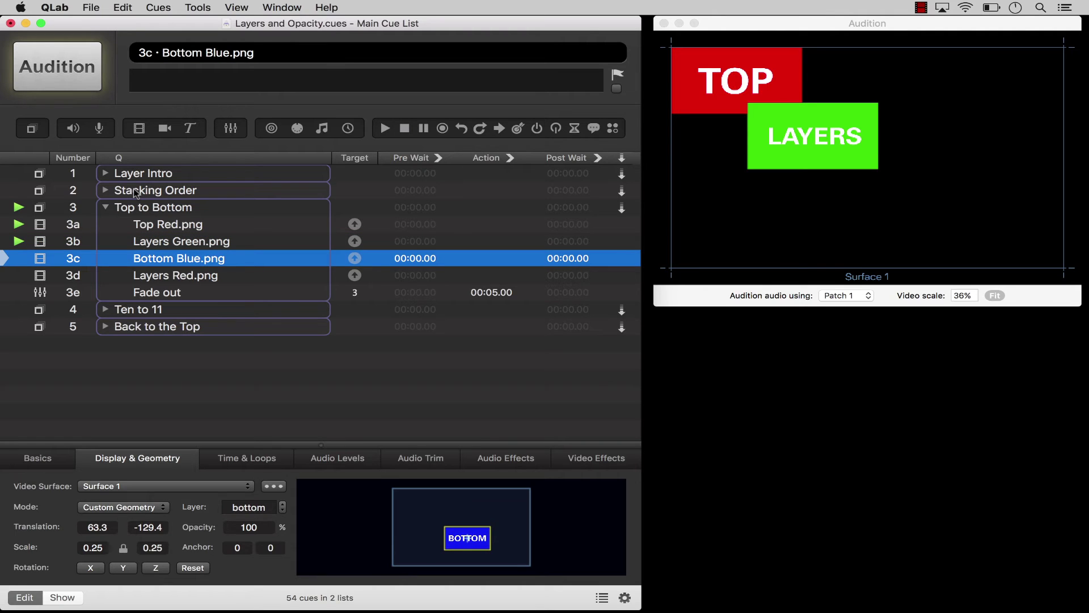
{"action": "key", "text": "space"}
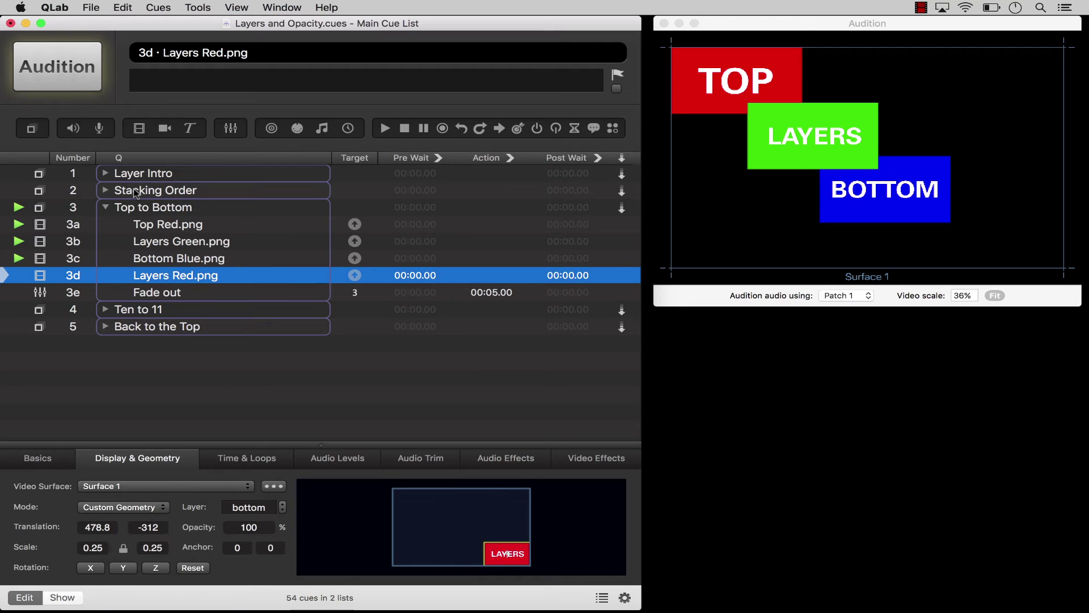
{"action": "key", "text": "space"}
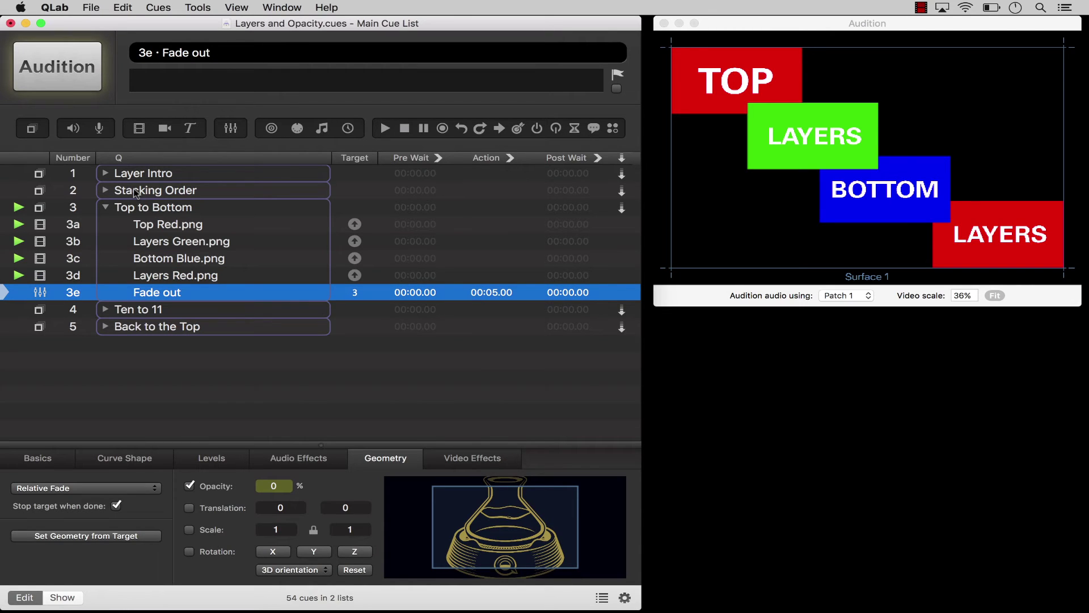
{"action": "key", "text": "space"}
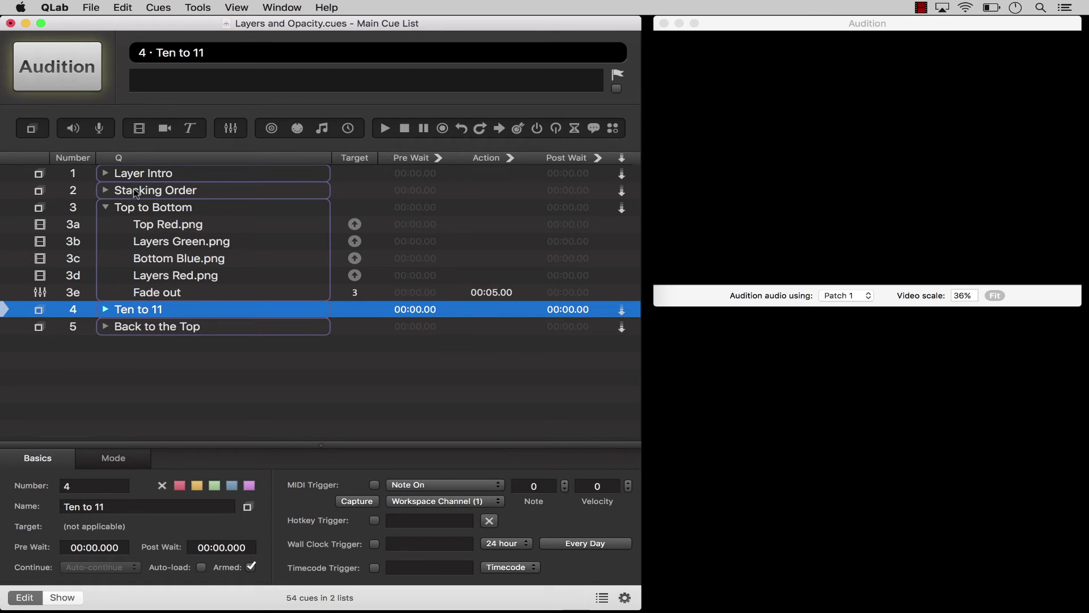
Fire blue TEN, red 10 and 'This one goes to eleven' panels, then fade them.
{"action": "key", "text": "space"}
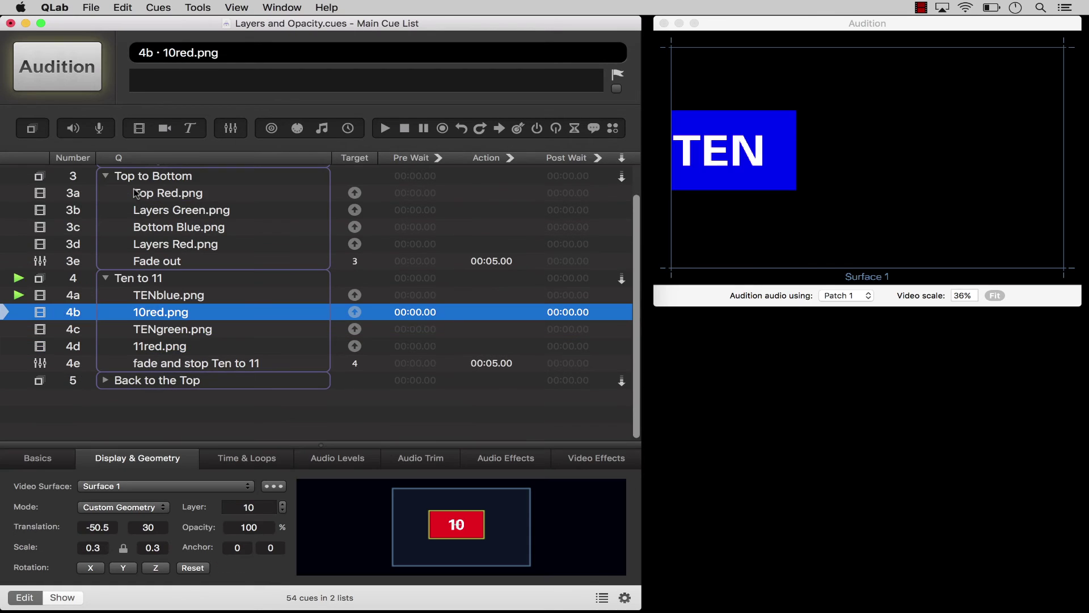
{"action": "key", "text": "space"}
{"action": "key", "text": "space"}
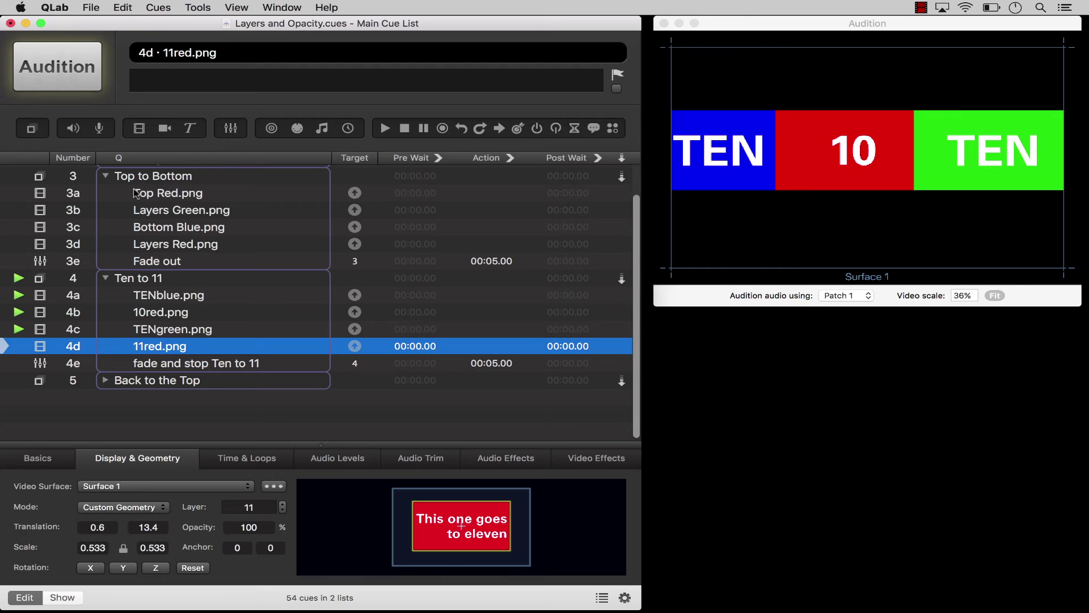
{"action": "key", "text": "space"}
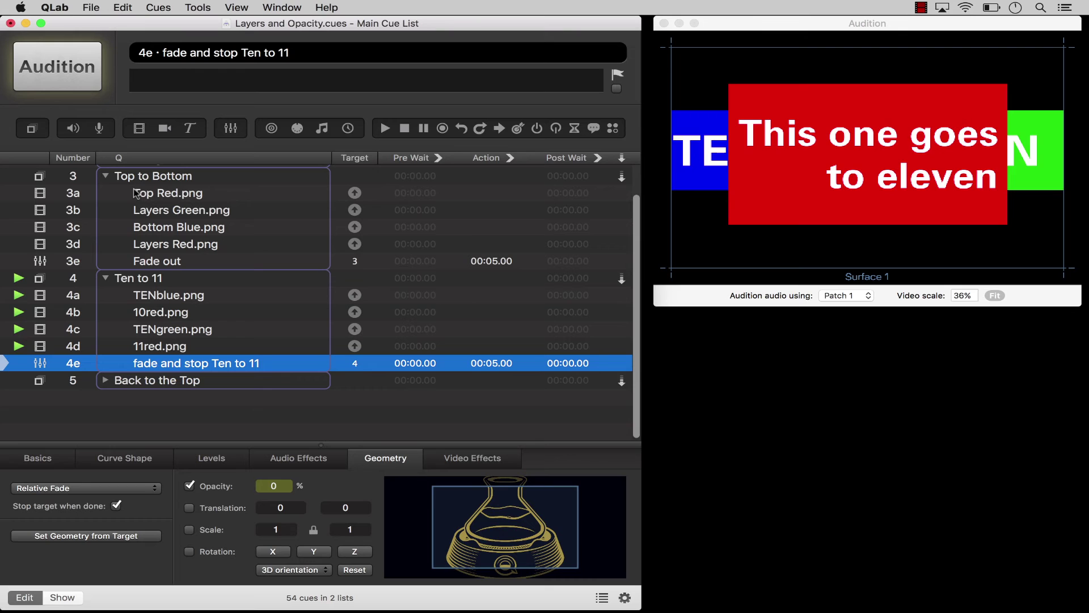
{"action": "key", "text": "space"}
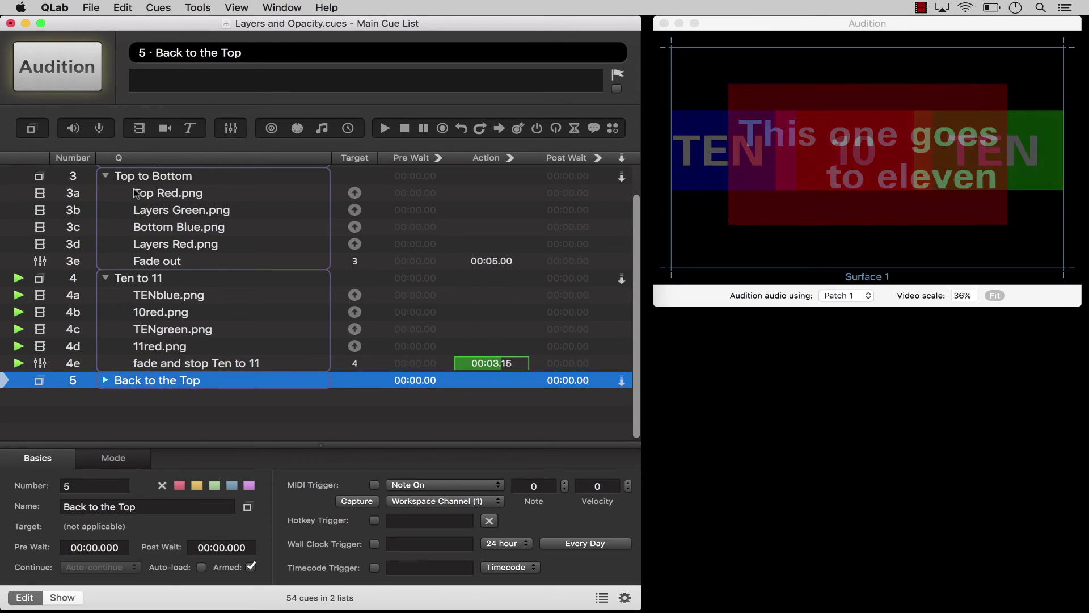
Fire blue and green LAYERS, then move green LAYERS to the top layer and back to bottom.
{"action": "key", "text": "space"}
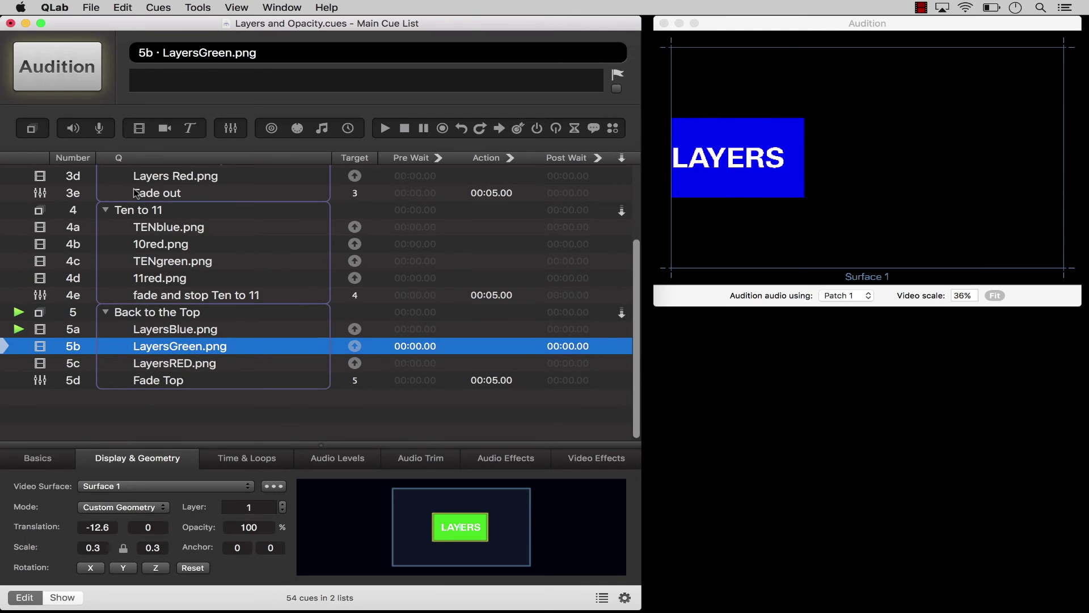
{"action": "key", "text": "space"}
{"action": "key", "text": "space"}
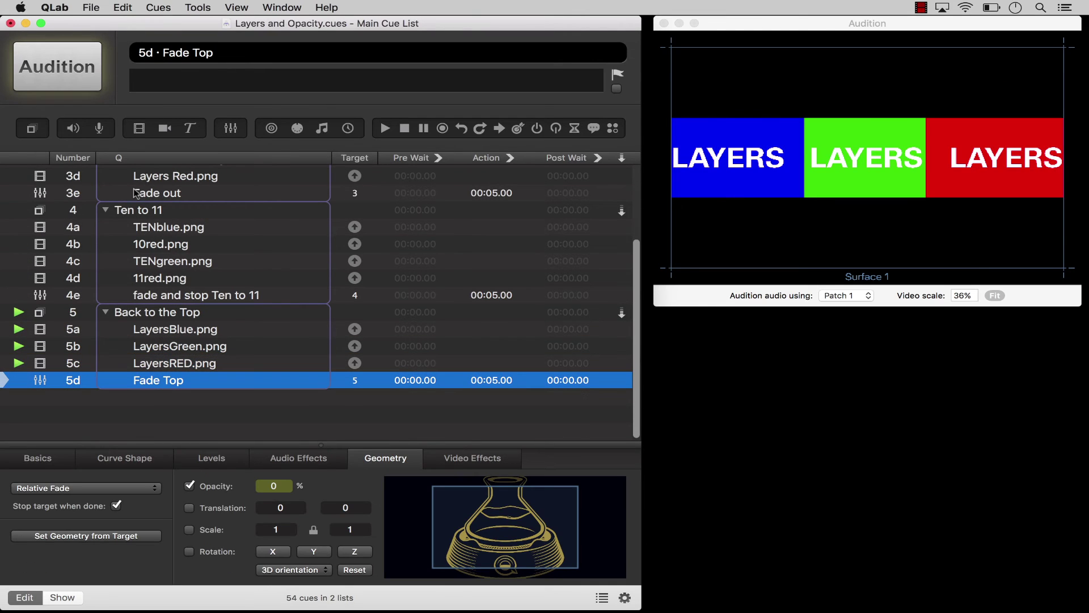
{"action": "left_click", "coordinate": [189, 347]}
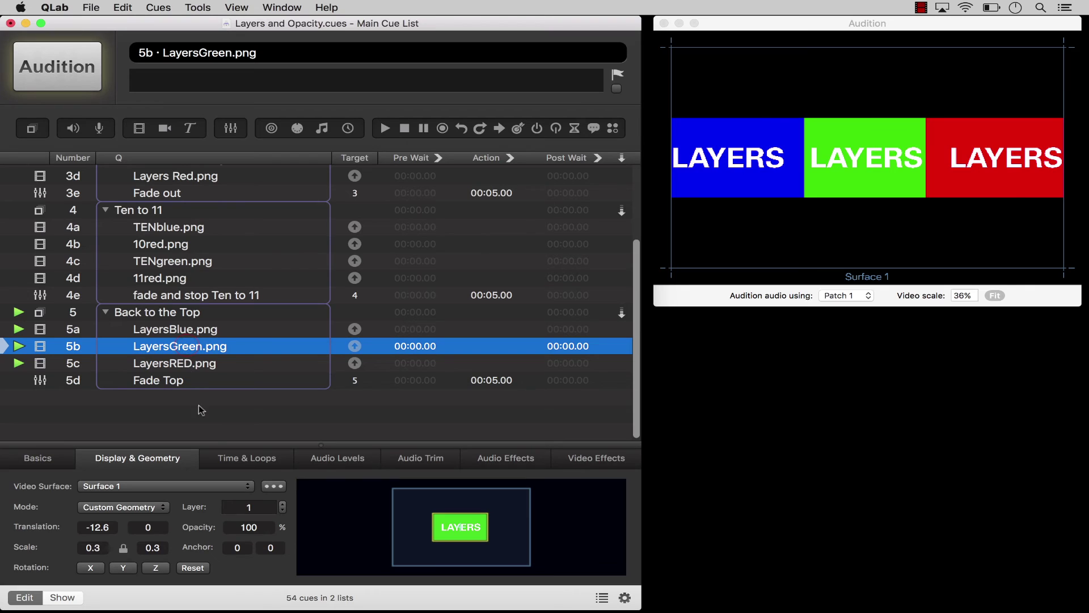
{"action": "left_click", "coordinate": [283, 511]}
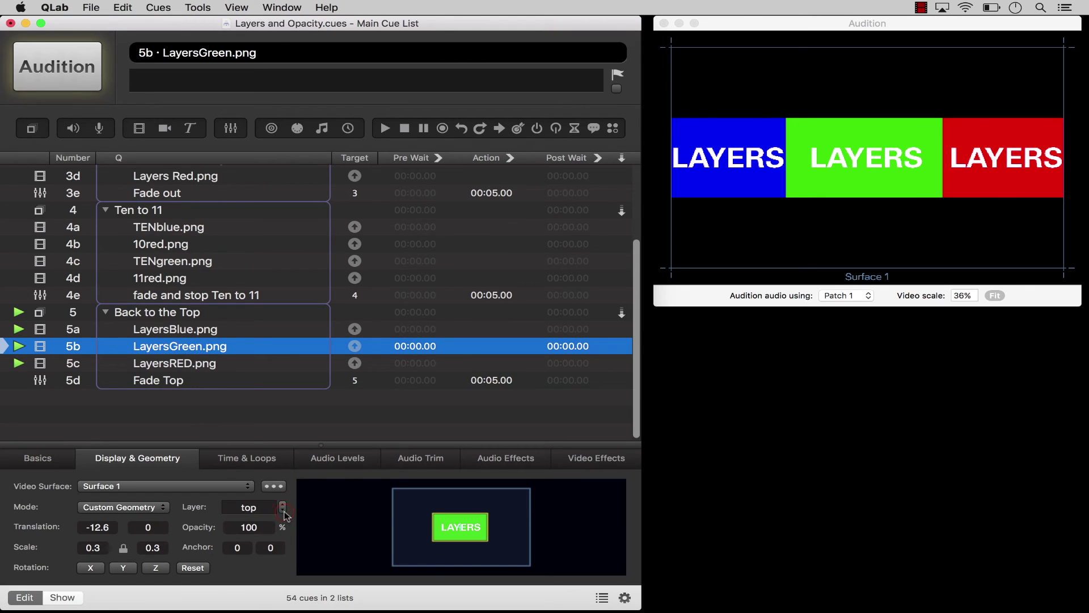
{"action": "left_click", "coordinate": [283, 505]}
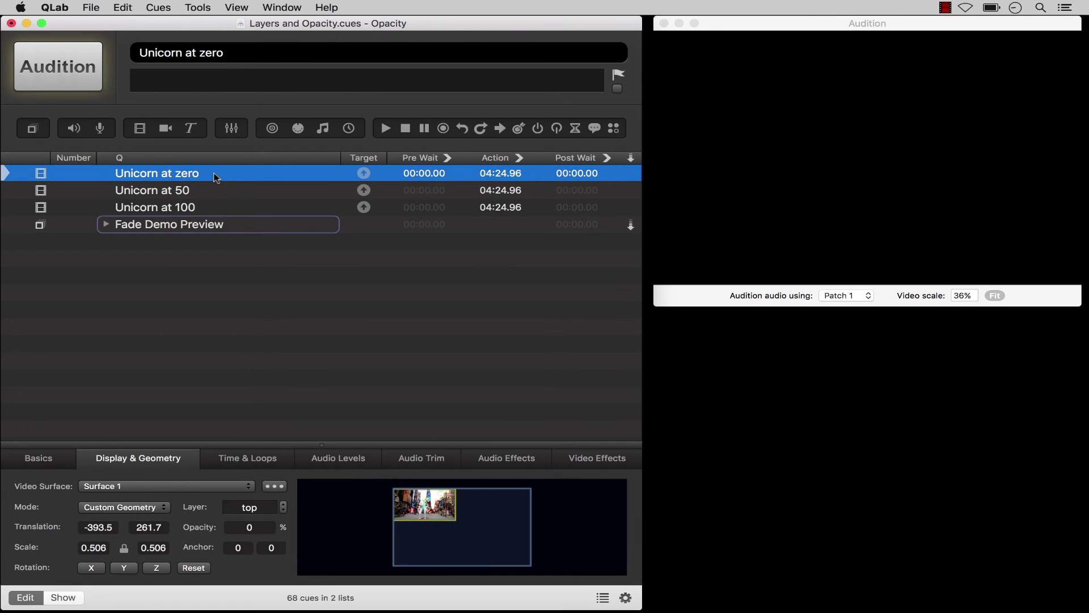
Play Unicorn at zero, Unicorn at 50 and Unicorn at 100, then run Fade Demo Preview.
{"action": "key", "text": "space"}
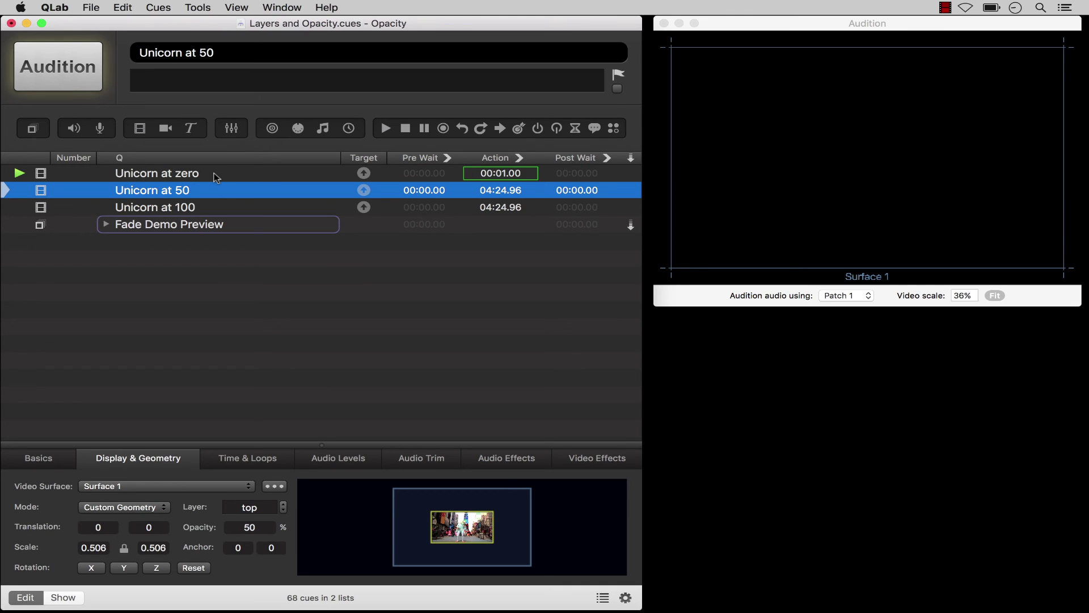
{"action": "key", "text": "space"}
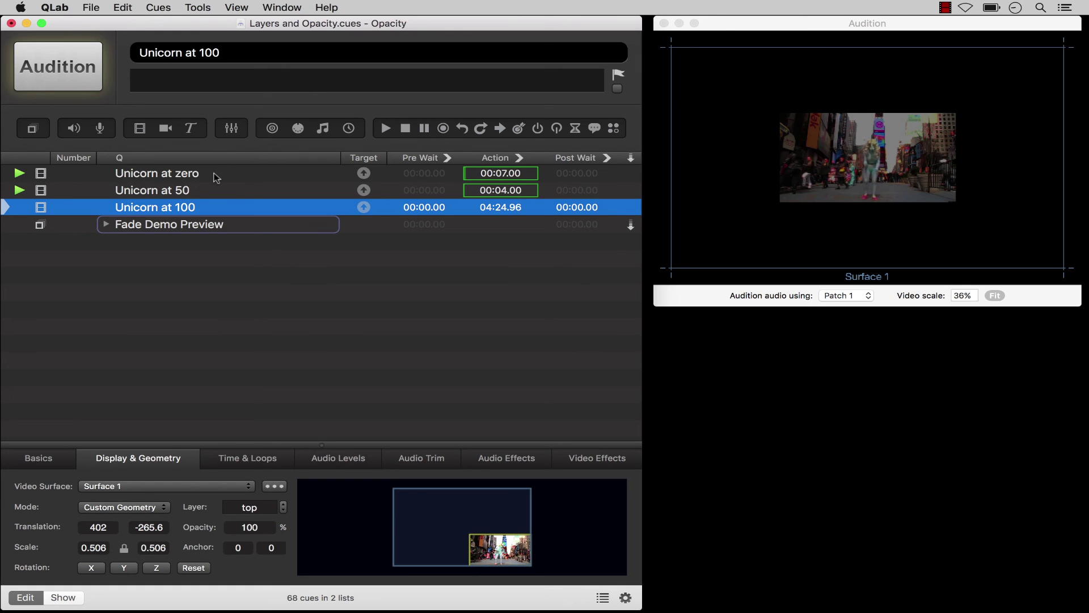
{"action": "key", "text": "space"}
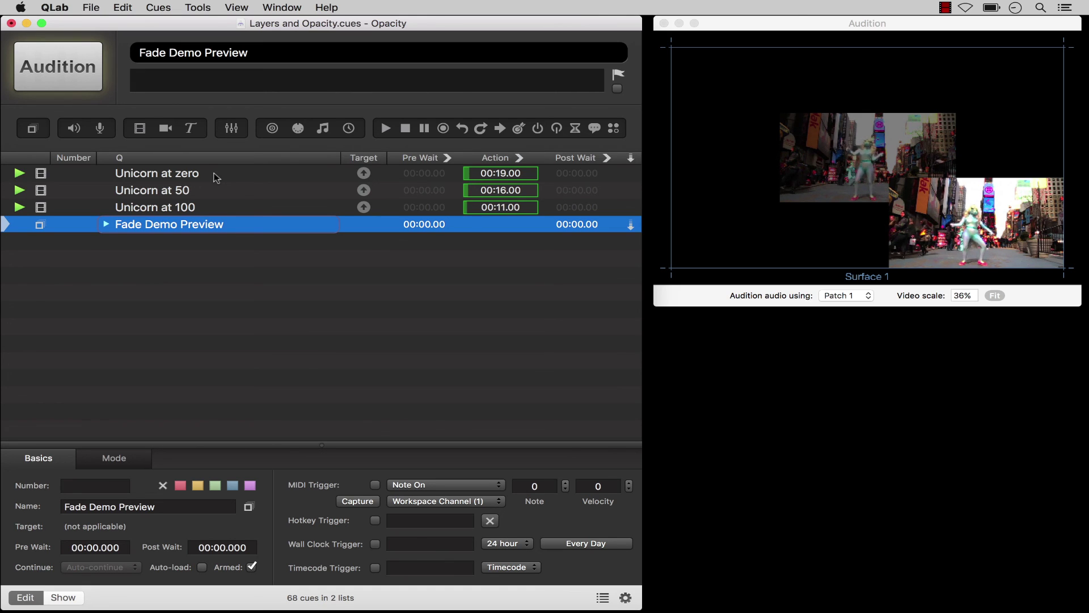
{"action": "key", "text": "space"}
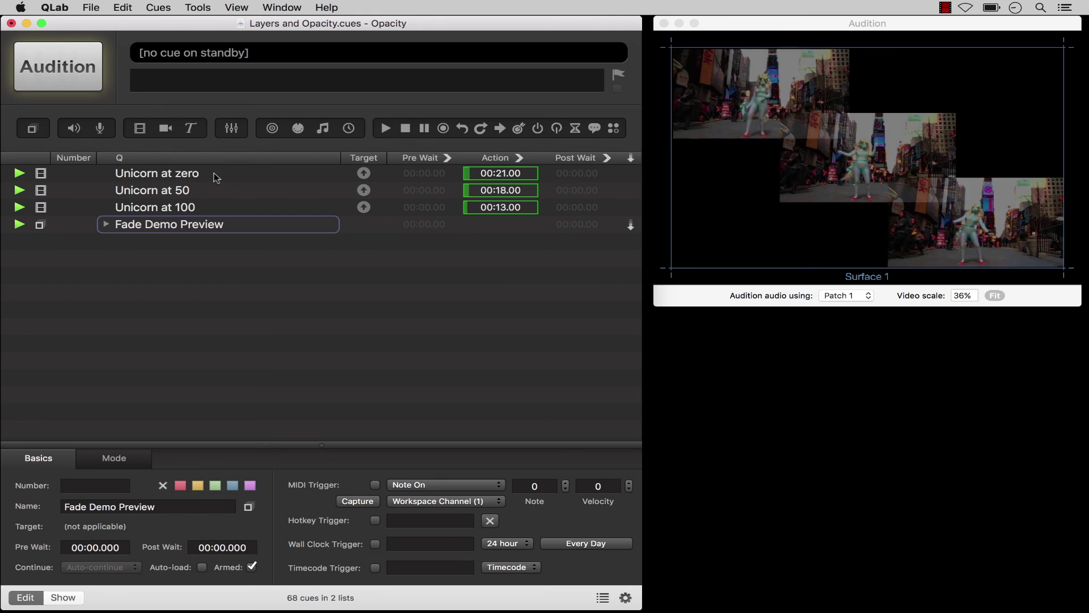